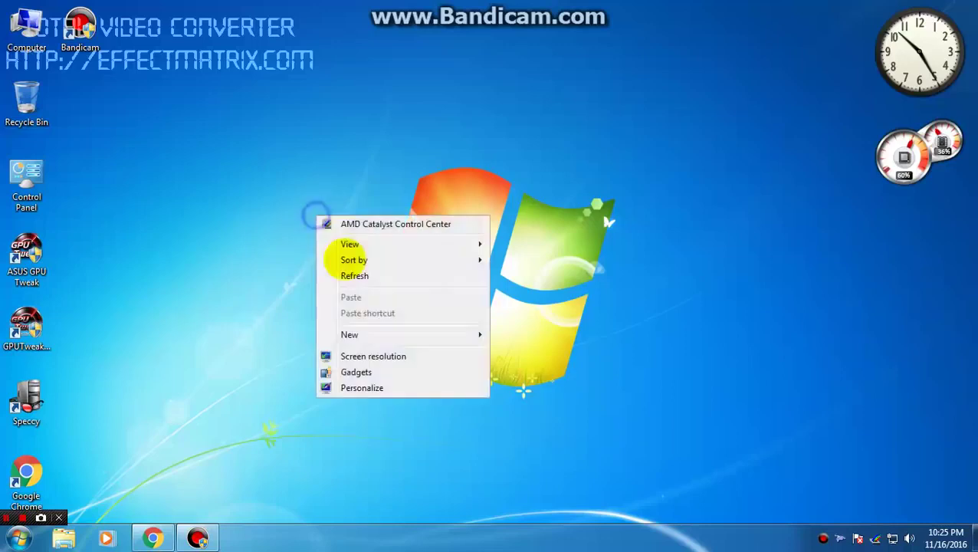
click(354, 275)
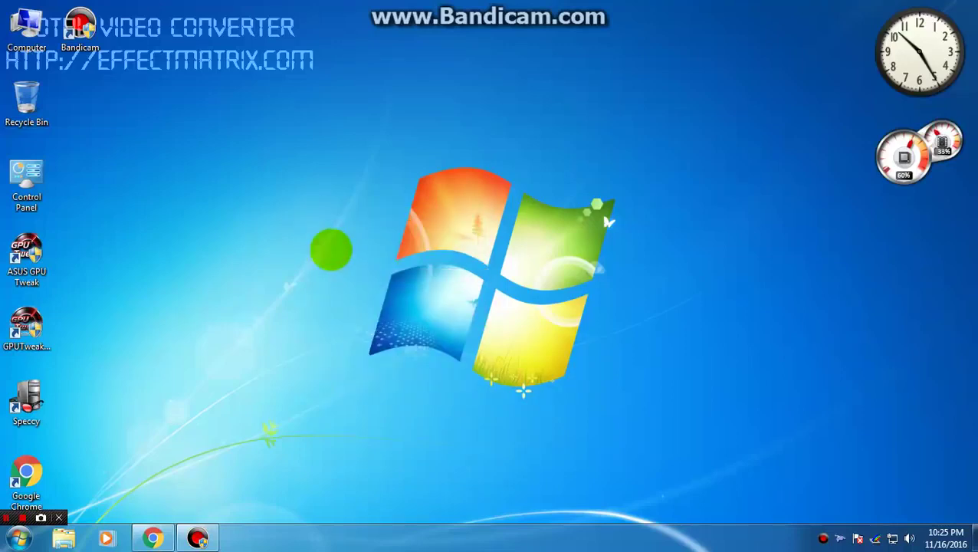
right_click(278, 236)
click(317, 291)
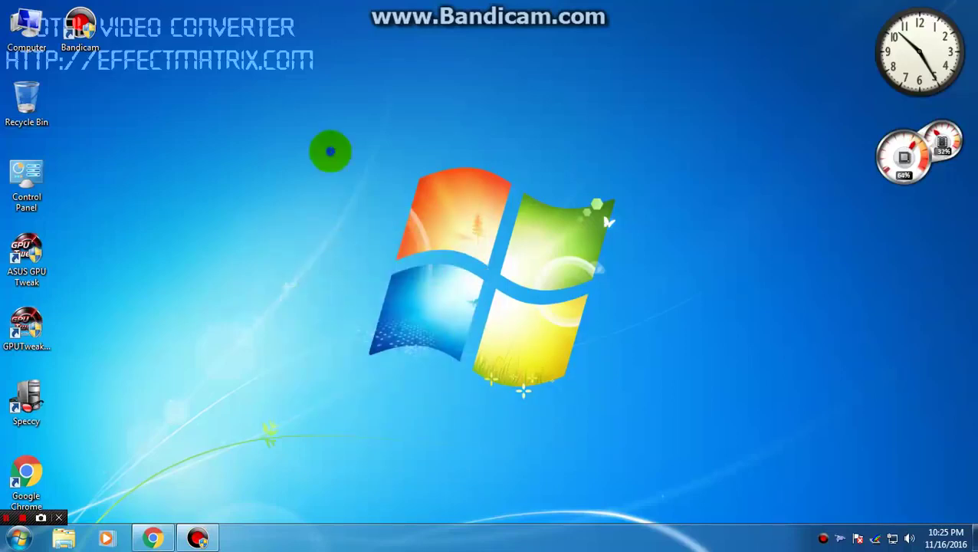
right_click(329, 150)
click(365, 208)
right_click(242, 180)
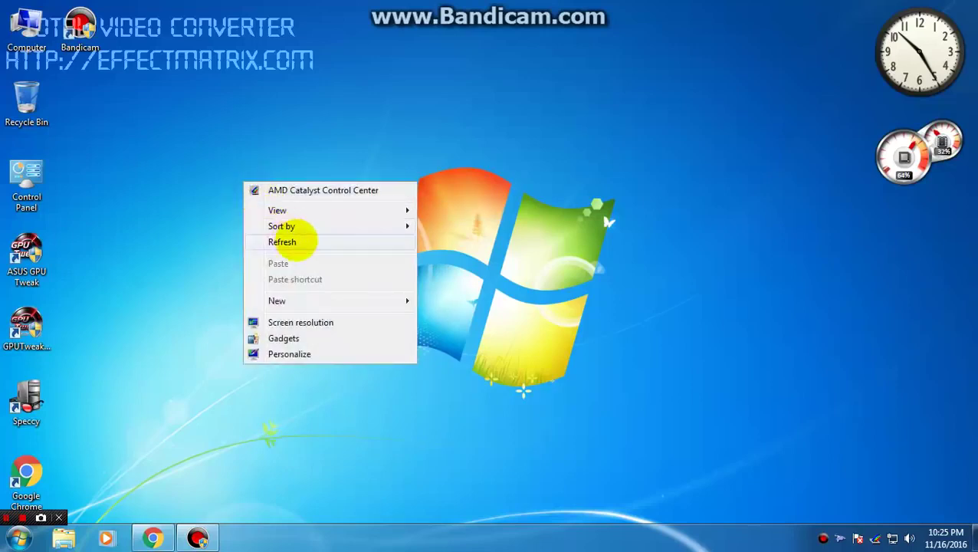
click(289, 242)
right_click(265, 204)
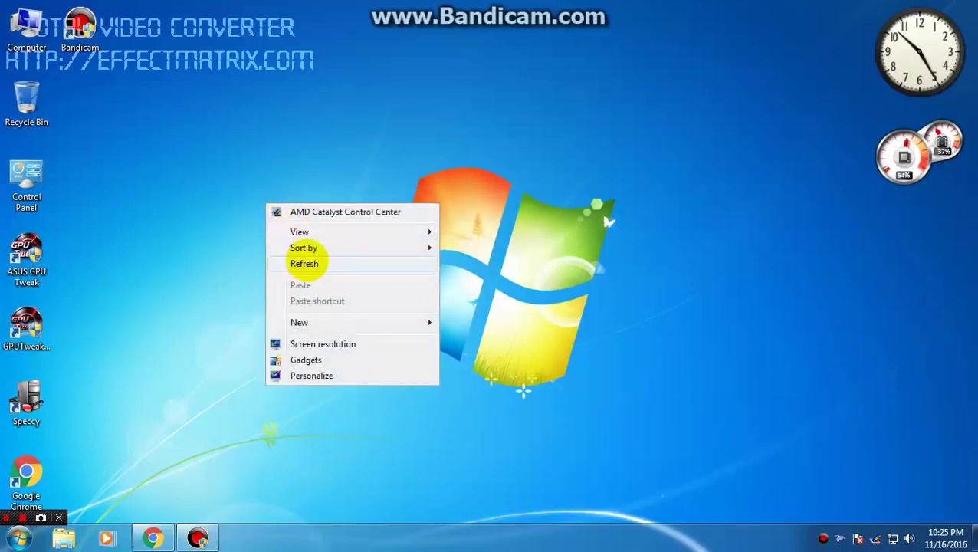
click(304, 263)
right_click(268, 189)
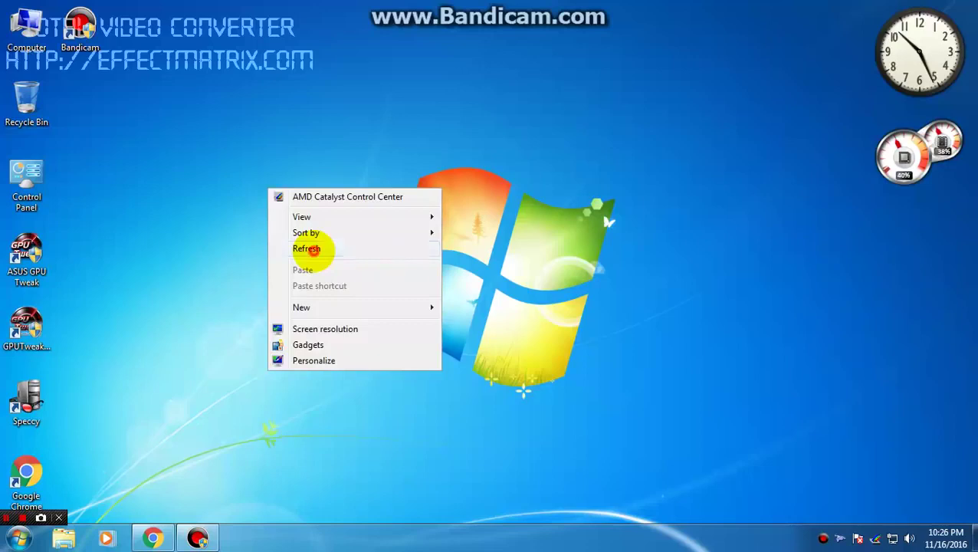
click(314, 251)
right_click(292, 148)
click(330, 208)
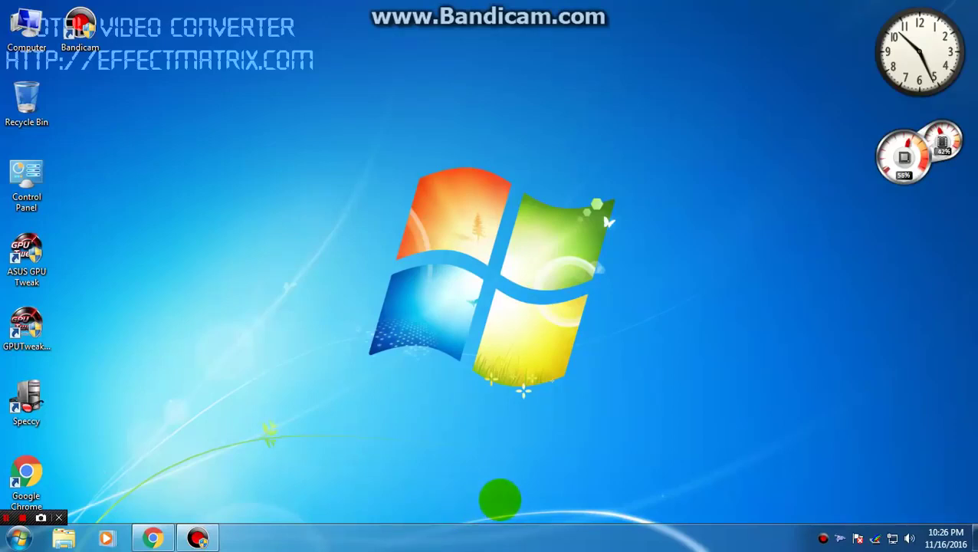
right_click(299, 218)
click(332, 282)
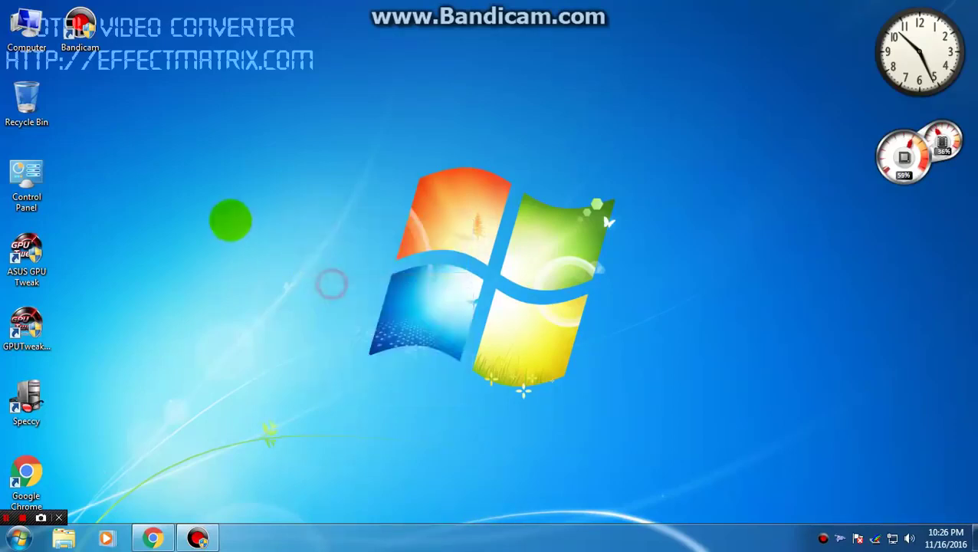
right_click(277, 276)
click(344, 342)
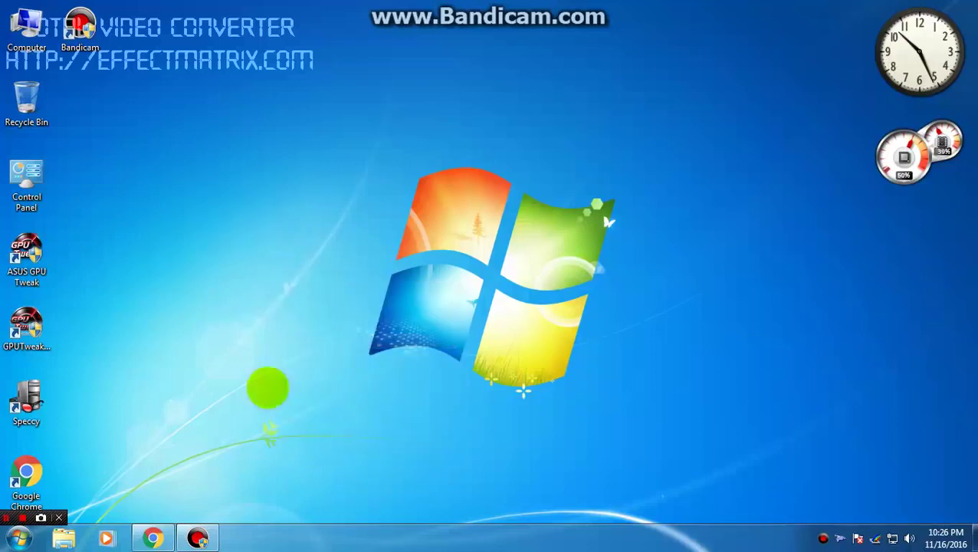
Switch to Google Chrome, search Google for emuparadise in a new tab and open the Emuparadise website.
click(153, 537)
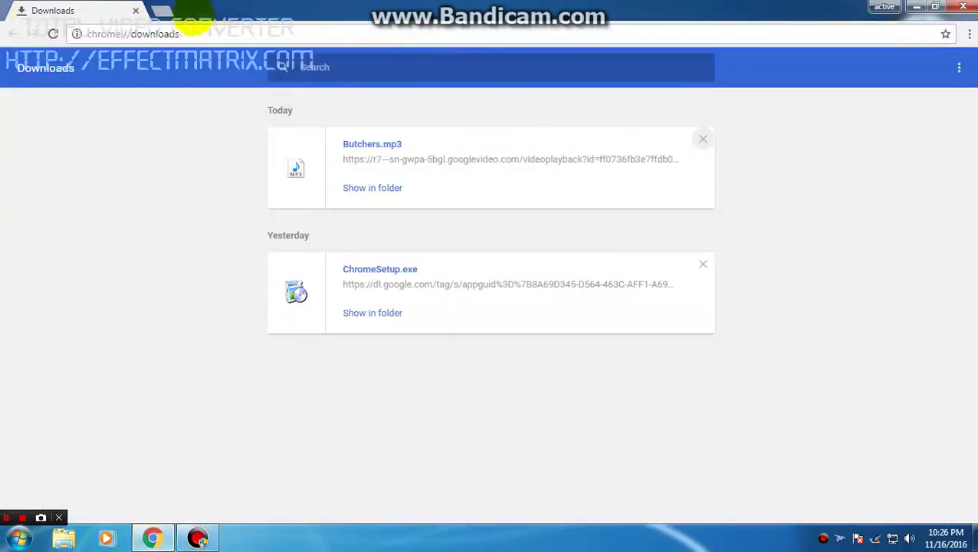
click(161, 10)
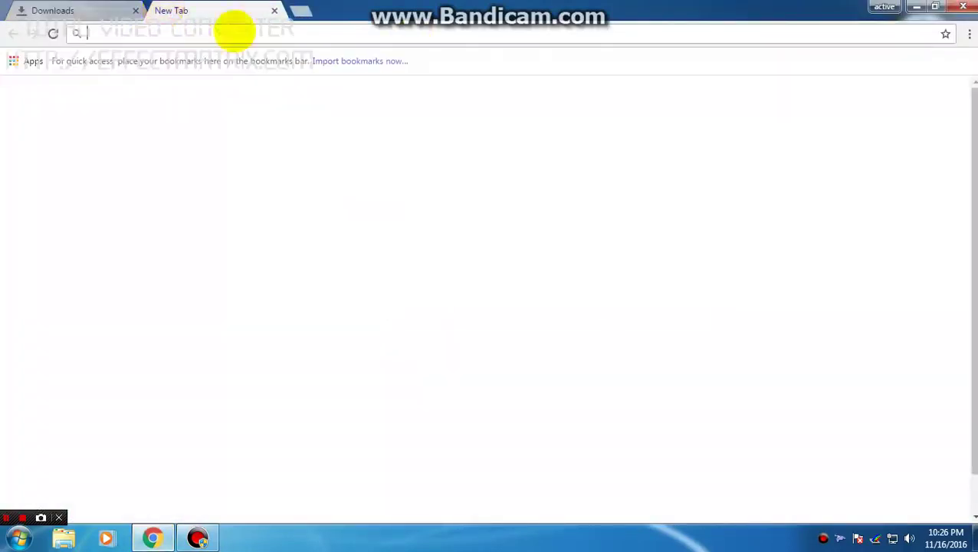
click(381, 285)
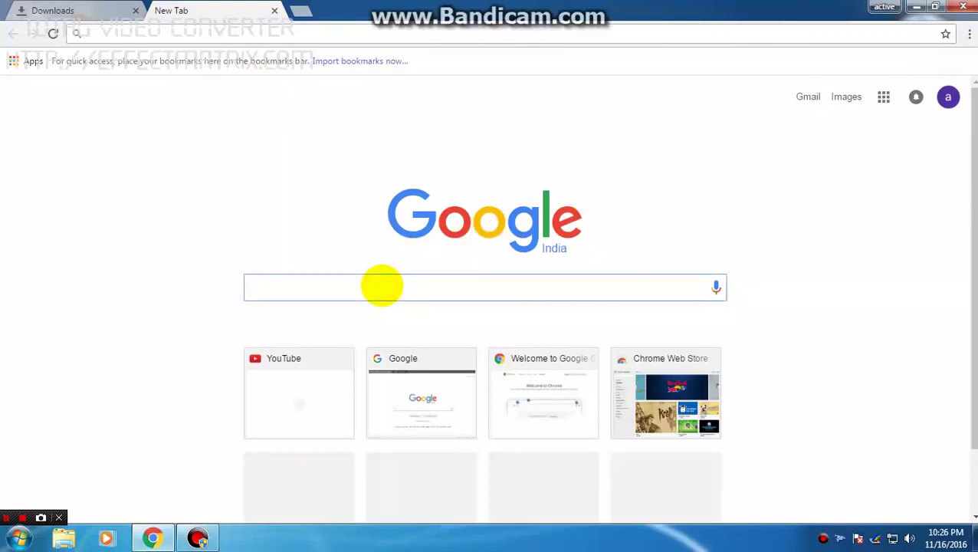
text(emul)
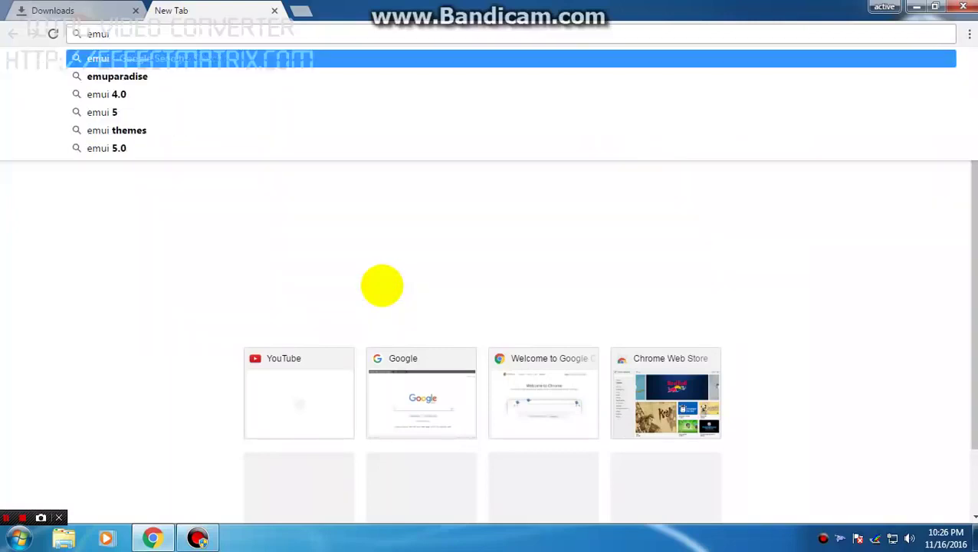
click(132, 76)
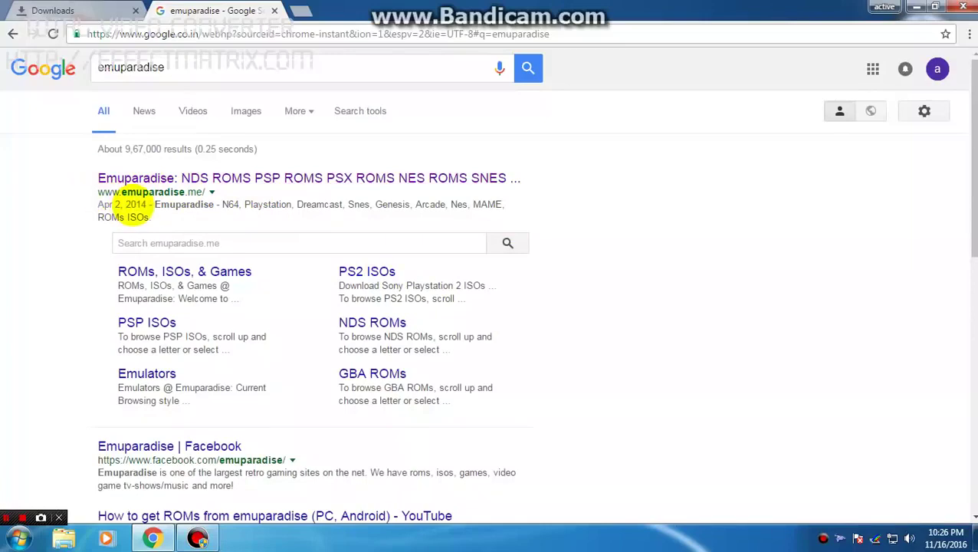
click(233, 178)
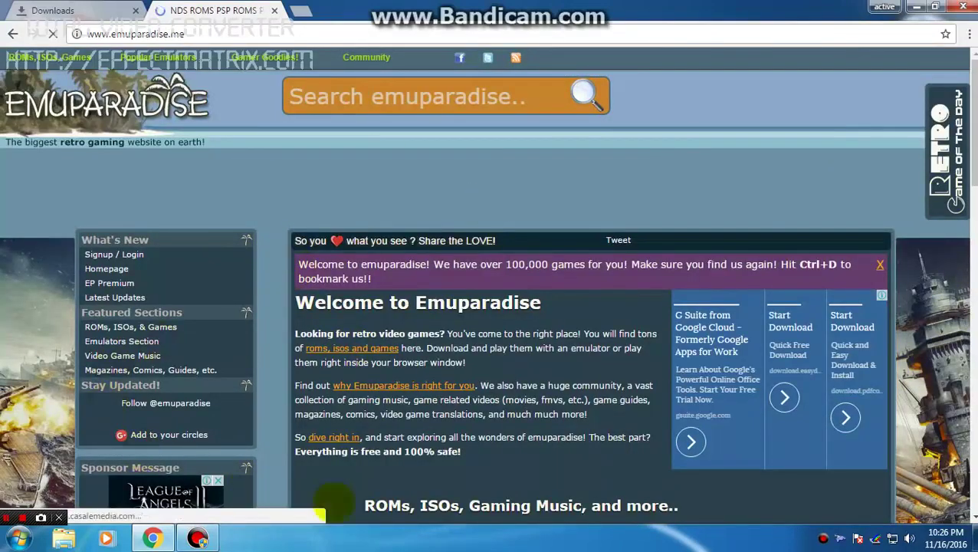
Search the Emuparadise site for "ps2".
scroll(375, 346, down, 3)
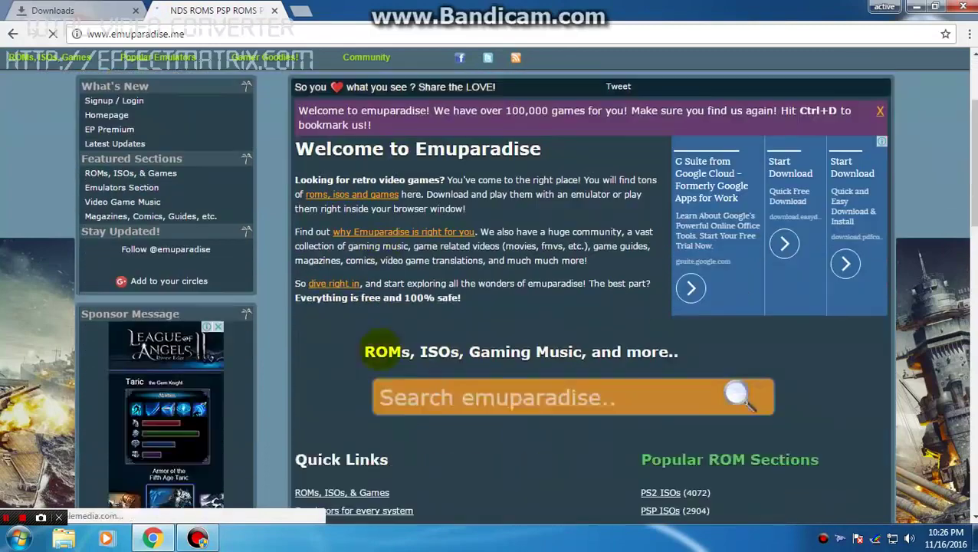
scroll(414, 337, up, 3)
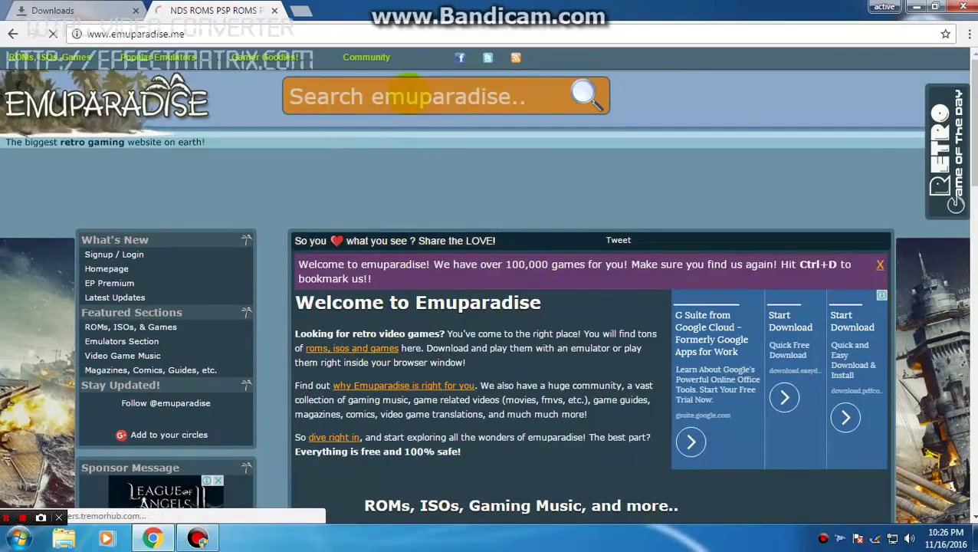
click(408, 94)
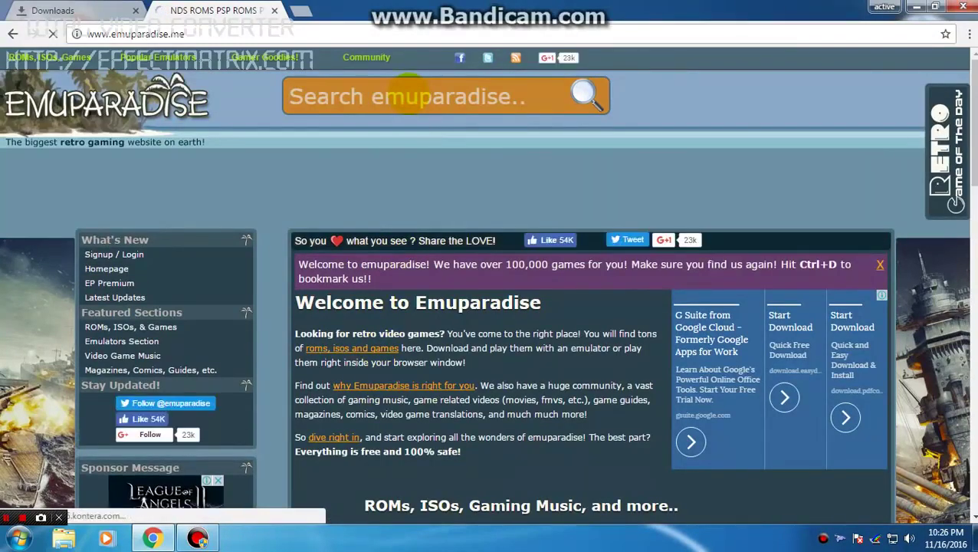
text(ps2)
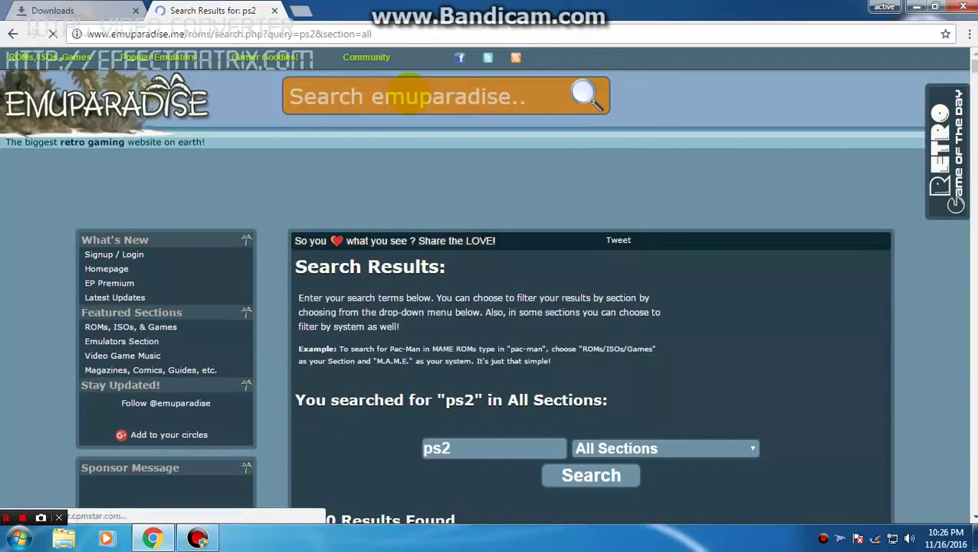
Show the emulator results and open the page of PCSX2 version 0.9.8 for Windows.
scroll(391, 206, down, 5)
scroll(382, 229, down, 1)
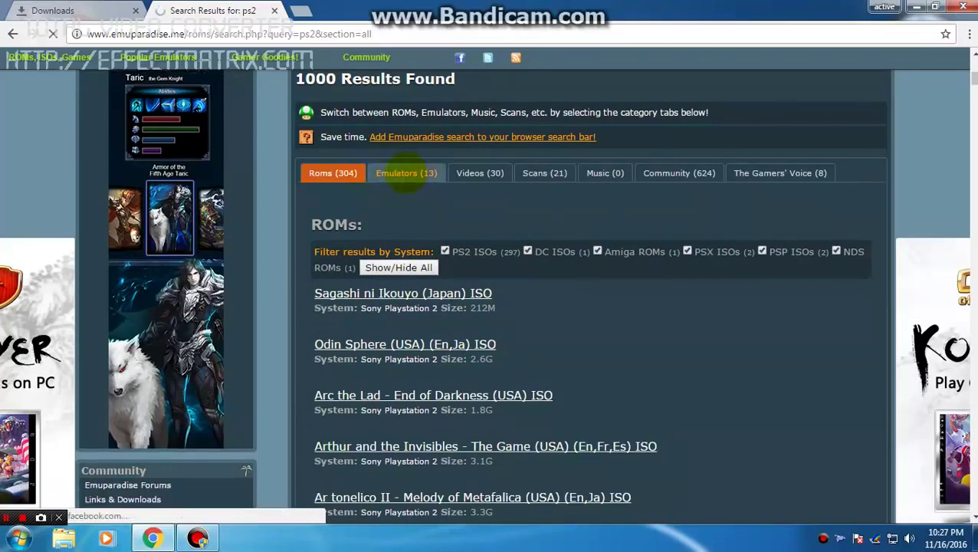
click(407, 175)
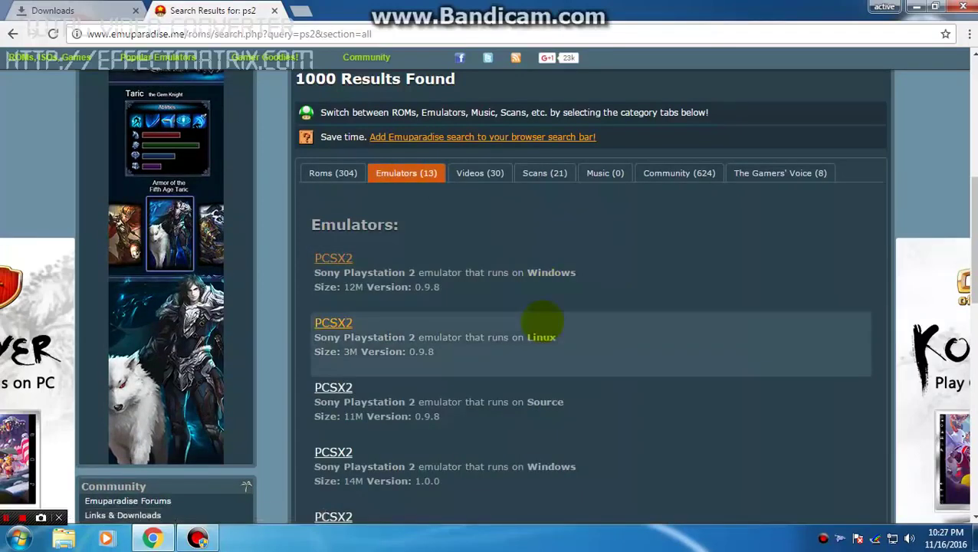
scroll(542, 322, down, 1)
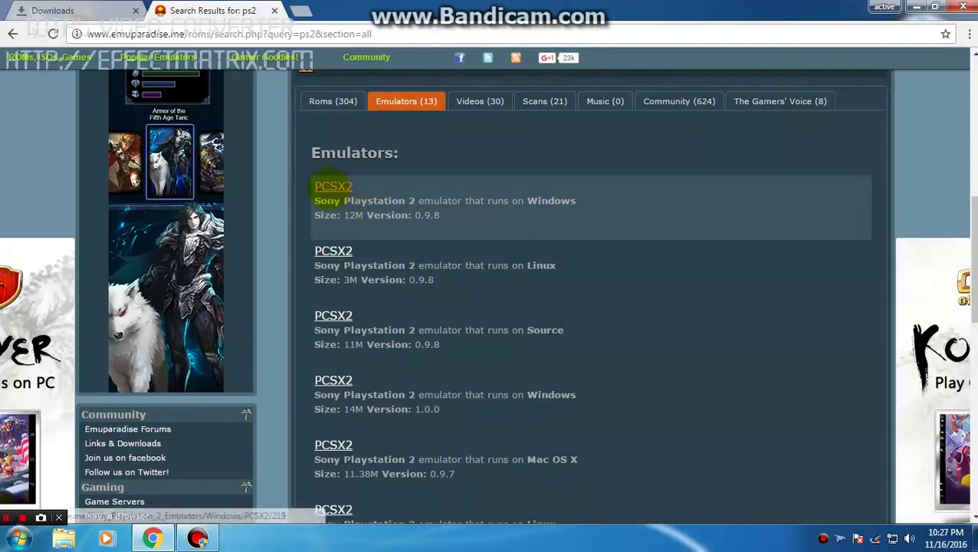
click(341, 186)
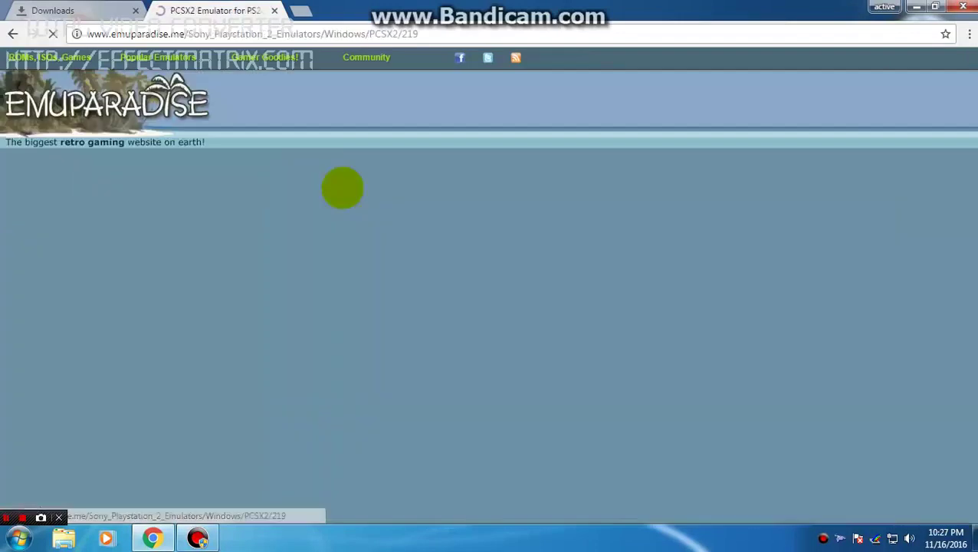
Start downloading the PCSX2 0.9.8 installer from its emulator page.
scroll(598, 295, down, 1)
scroll(600, 304, down, 3)
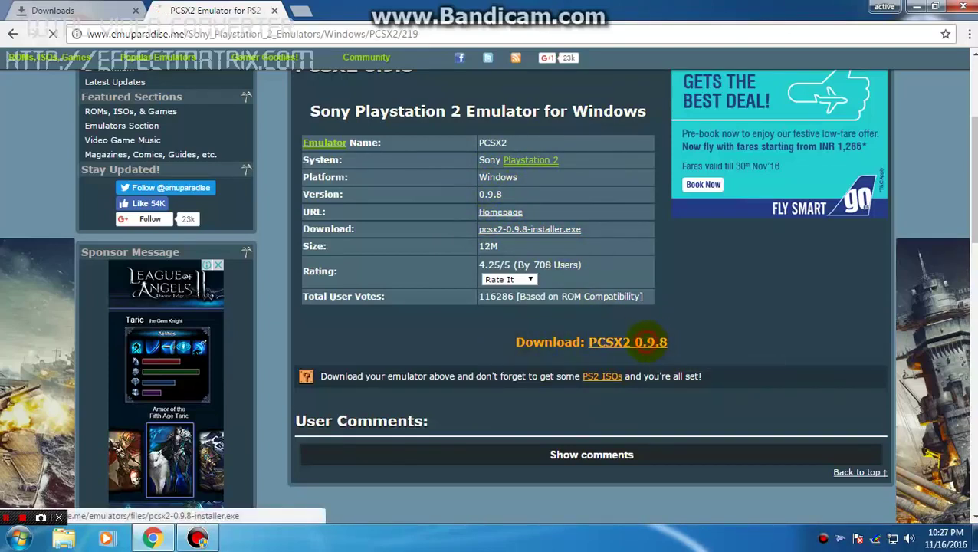
click(627, 342)
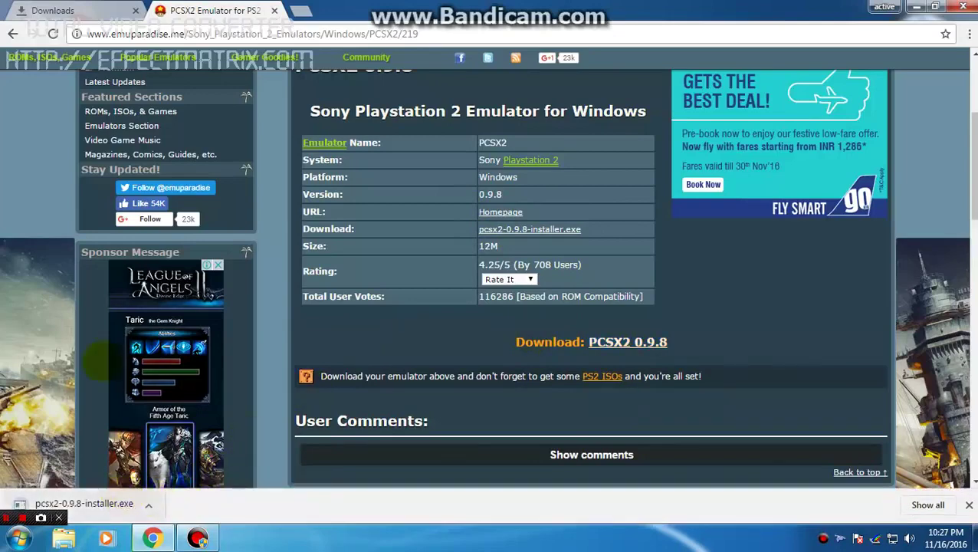
Pause the pcsx2-0.9.8-installer.exe download in the downloads list, and minimize the browser to return to the desktop.
click(51, 11)
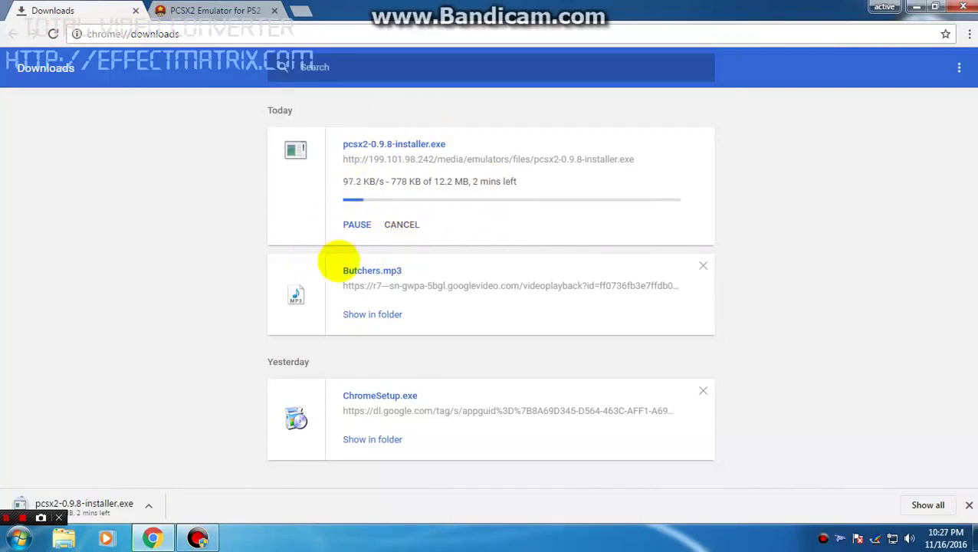
click(357, 225)
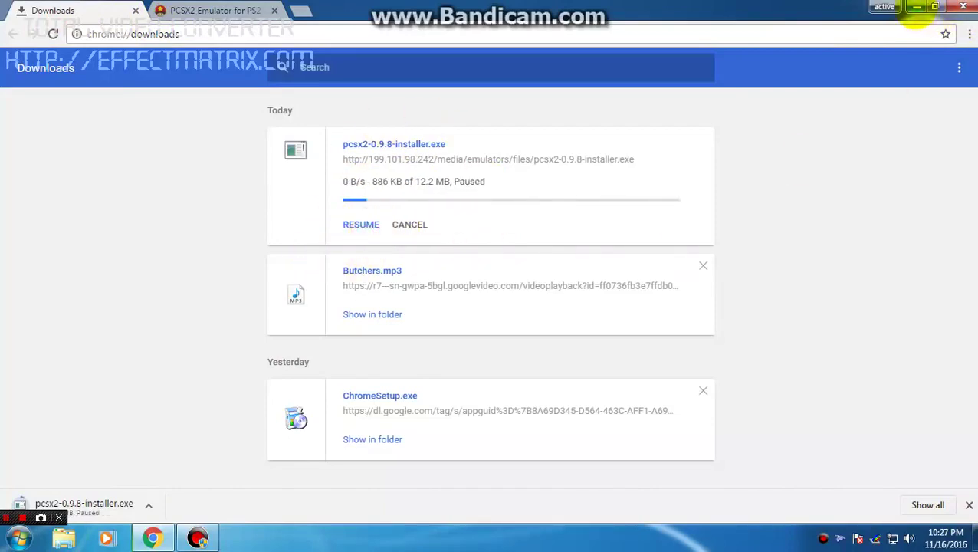
click(917, 8)
right_click(452, 168)
click(485, 227)
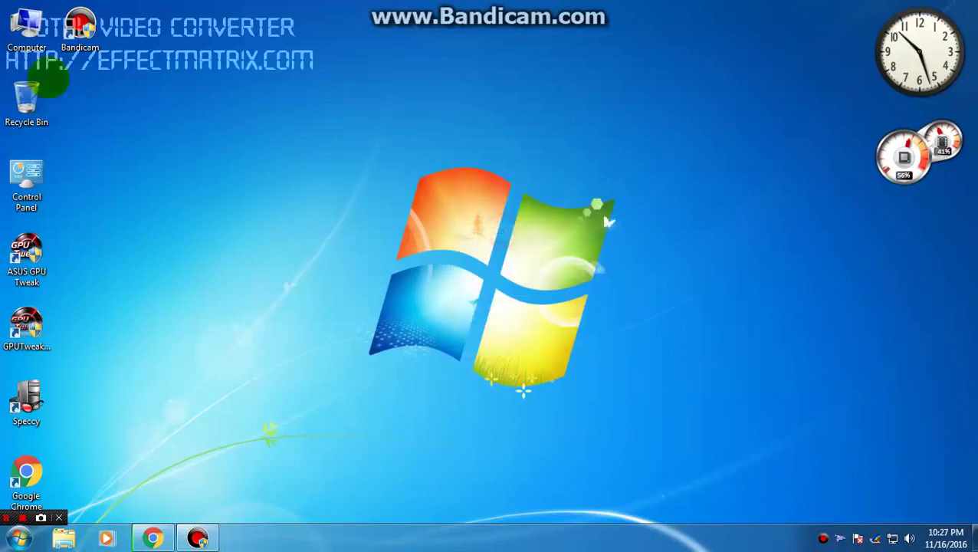
Browse in Windows Explorer to the emulator folder inside games on the Softwares (D:) drive.
double_click(28, 32)
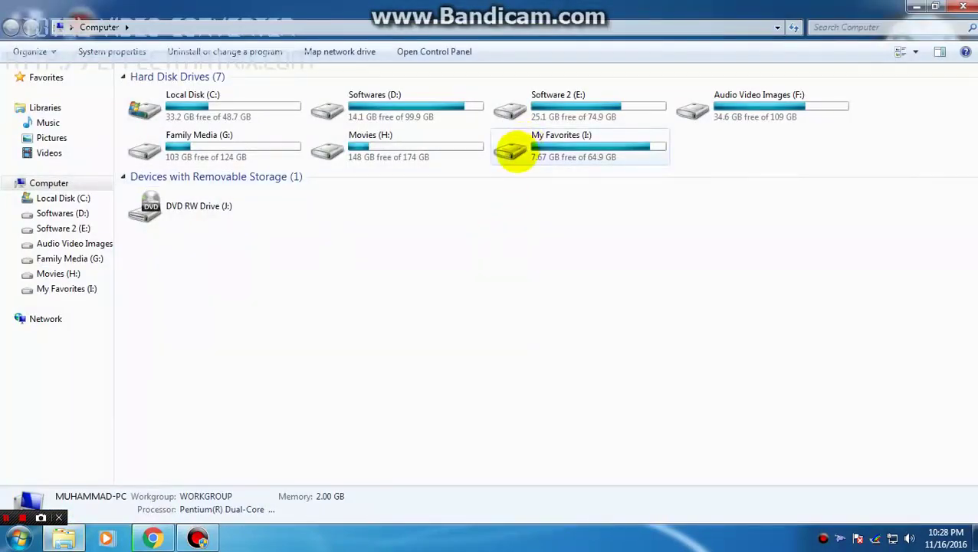
double_click(513, 151)
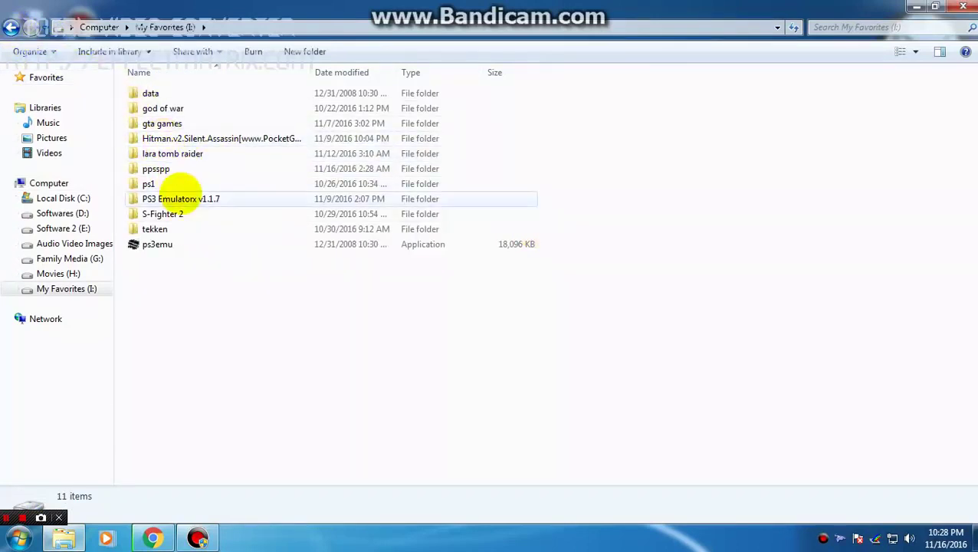
click(11, 27)
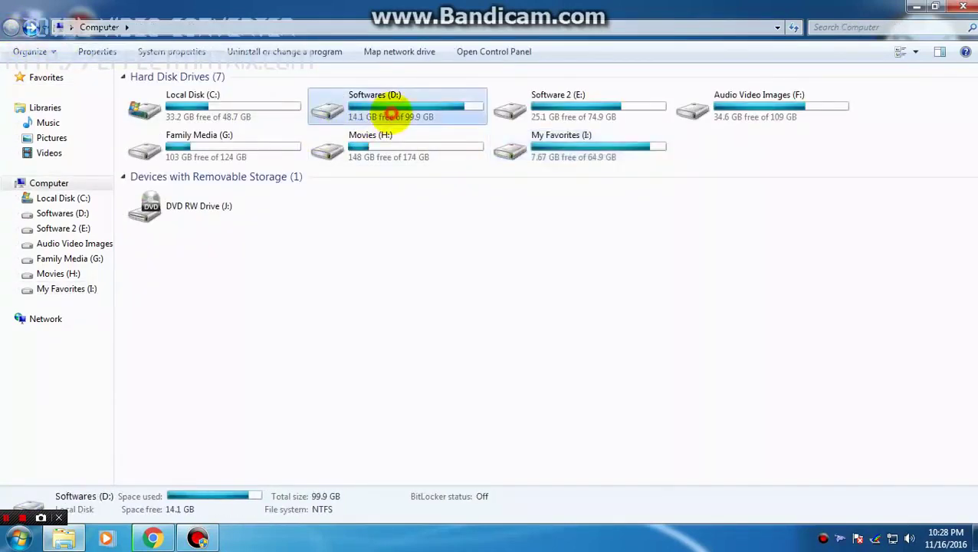
double_click(393, 109)
double_click(175, 124)
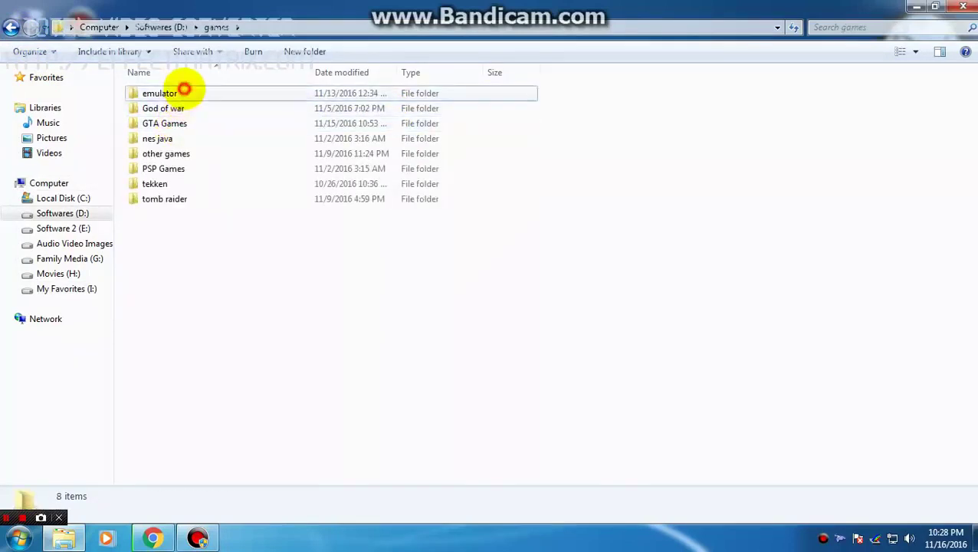
double_click(184, 92)
click(175, 93)
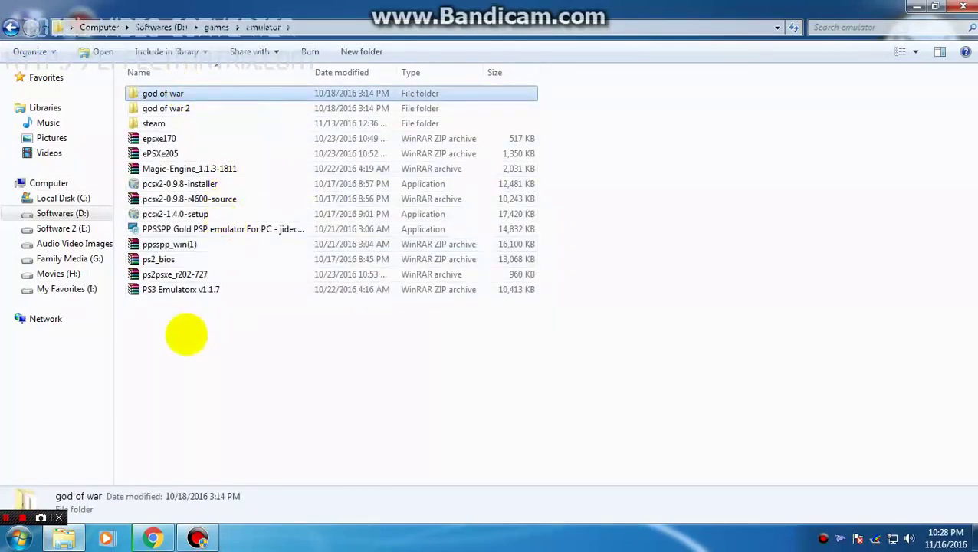
click(187, 335)
Run pcsx2-0.9.8-installer and start installing PCSX2 0.9.8 (r4600) with the default components and location.
click(210, 179)
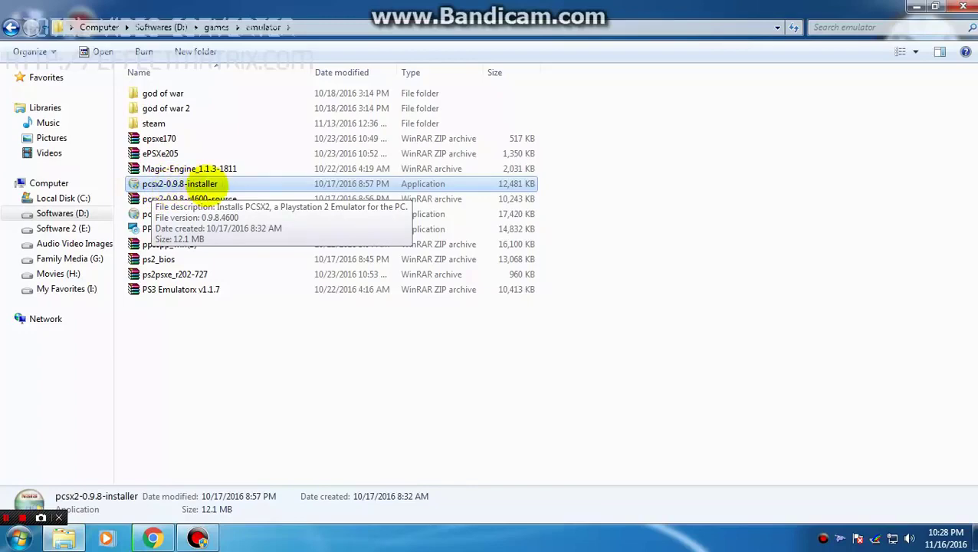
double_click(207, 184)
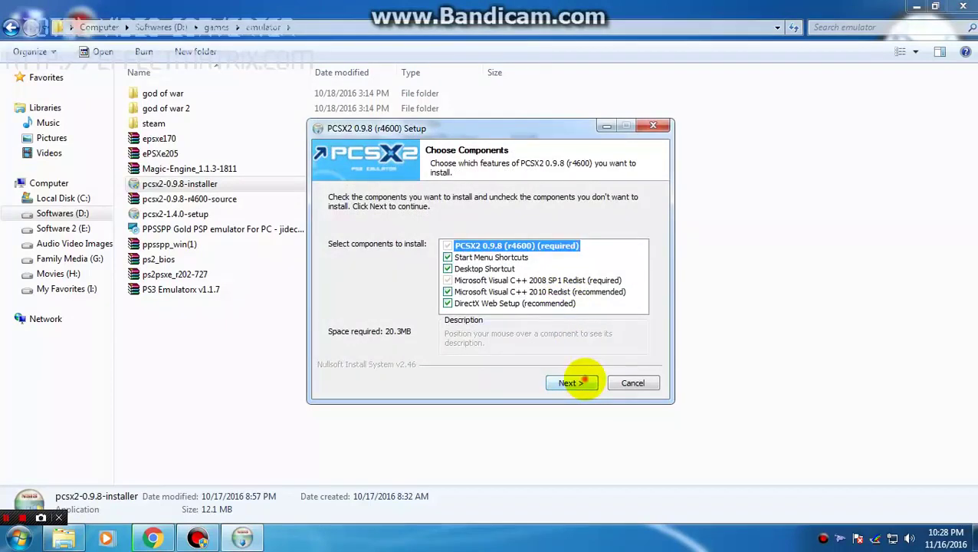
click(573, 383)
click(578, 383)
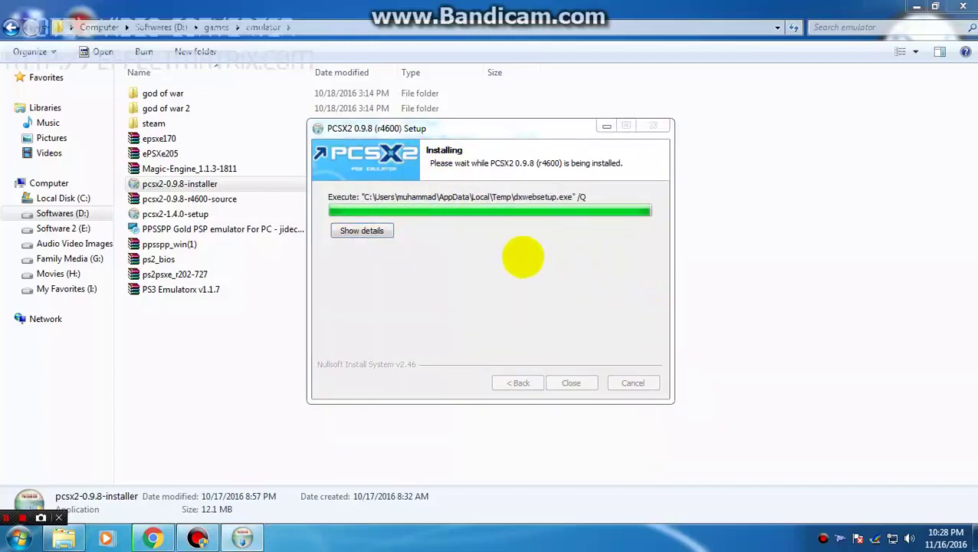
Let the PCSX2 0.9.8 (r4600) setup complete, and close the finished installer to return to the desktop.
click(253, 535)
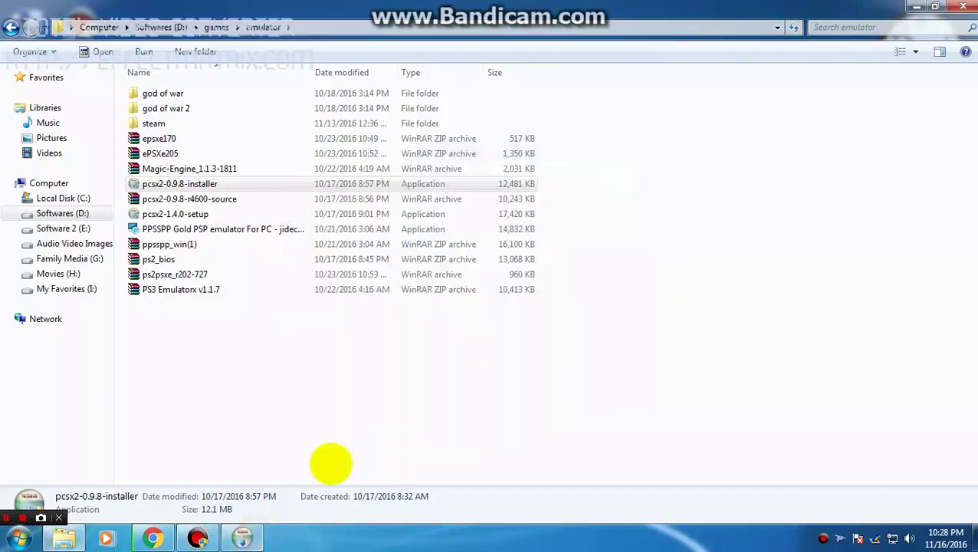
click(257, 535)
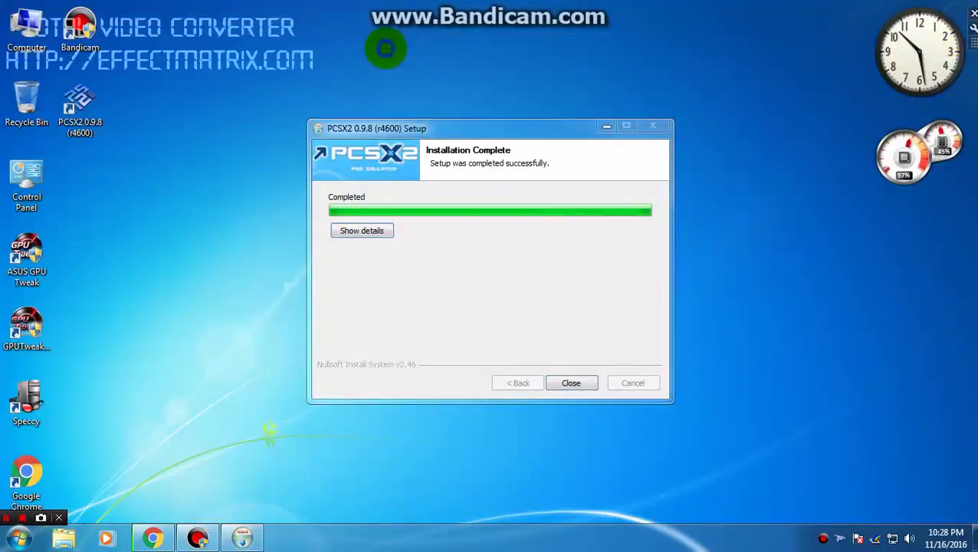
right_click(386, 48)
click(570, 107)
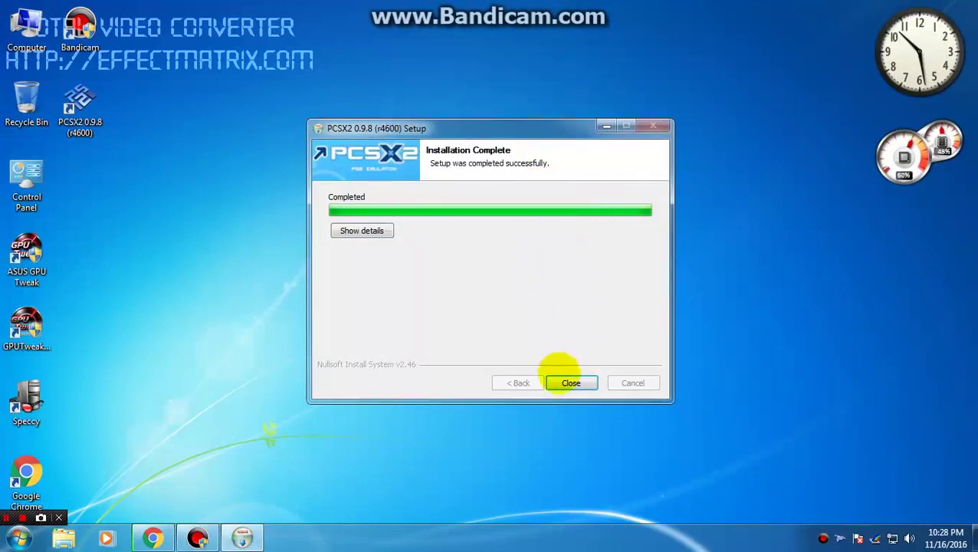
click(563, 382)
right_click(467, 201)
click(502, 260)
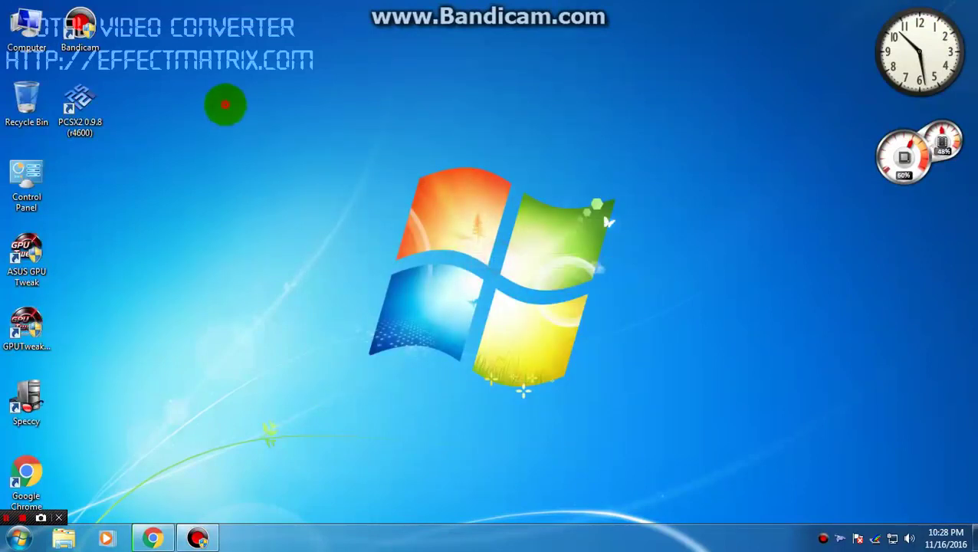
click(80, 100)
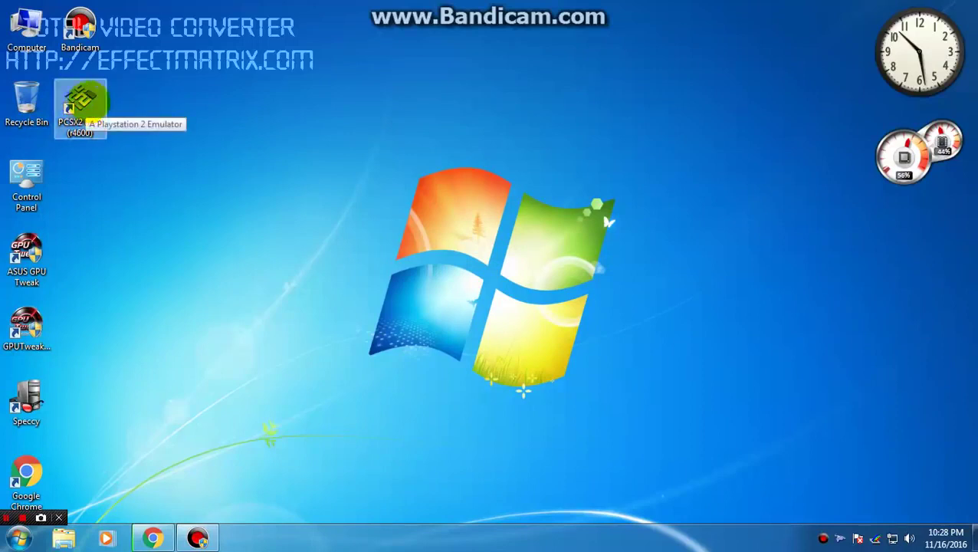
click(110, 91)
right_click(407, 197)
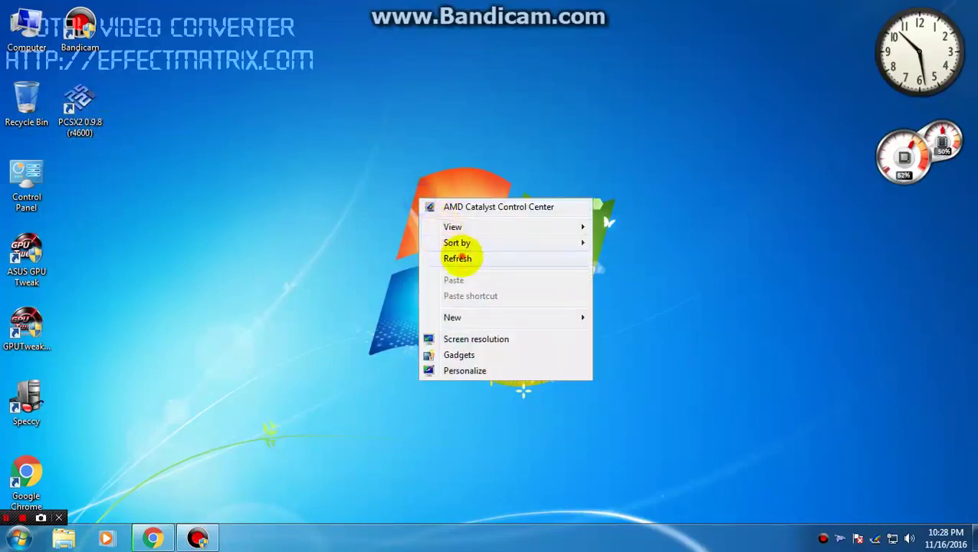
click(384, 205)
right_click(262, 123)
click(314, 184)
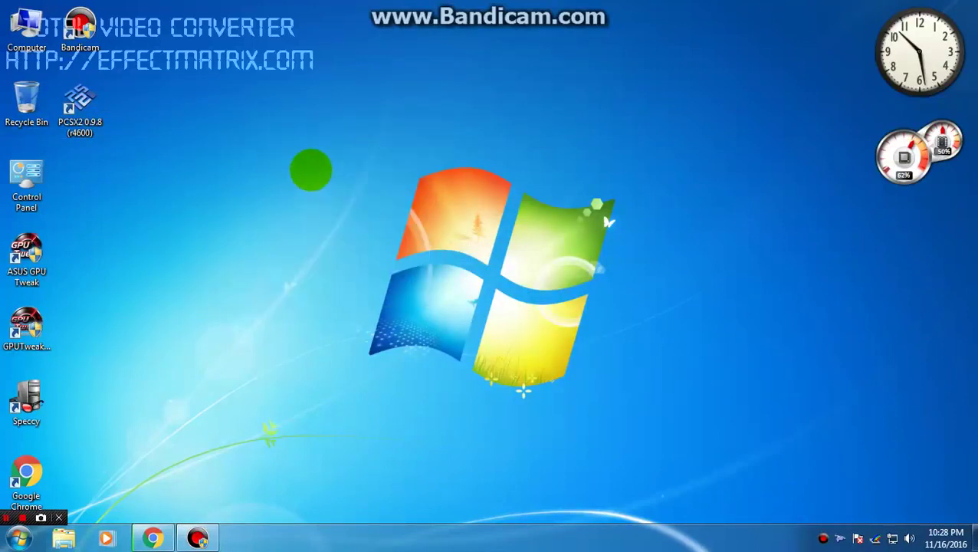
right_click(310, 169)
click(366, 228)
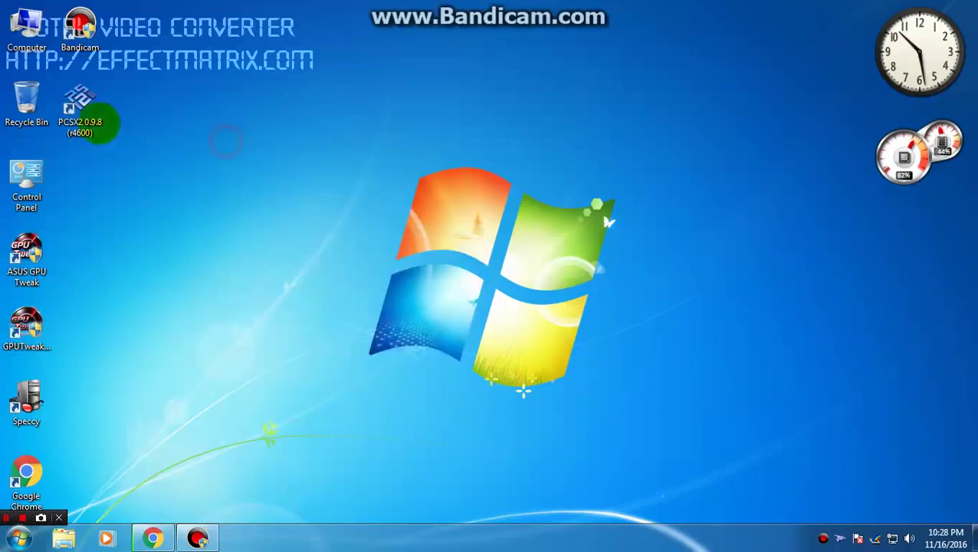
click(90, 115)
right_click(285, 132)
click(356, 190)
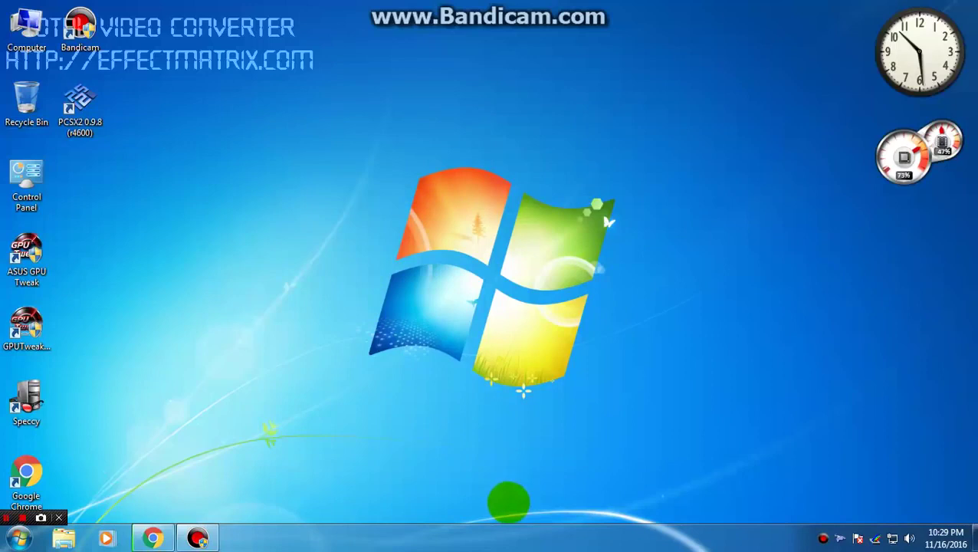
Launch PCSX2 0.9.8 (r4600) and advance its first-time configuration to the BIOS rom selection, keeping the default language and plugins.
click(92, 109)
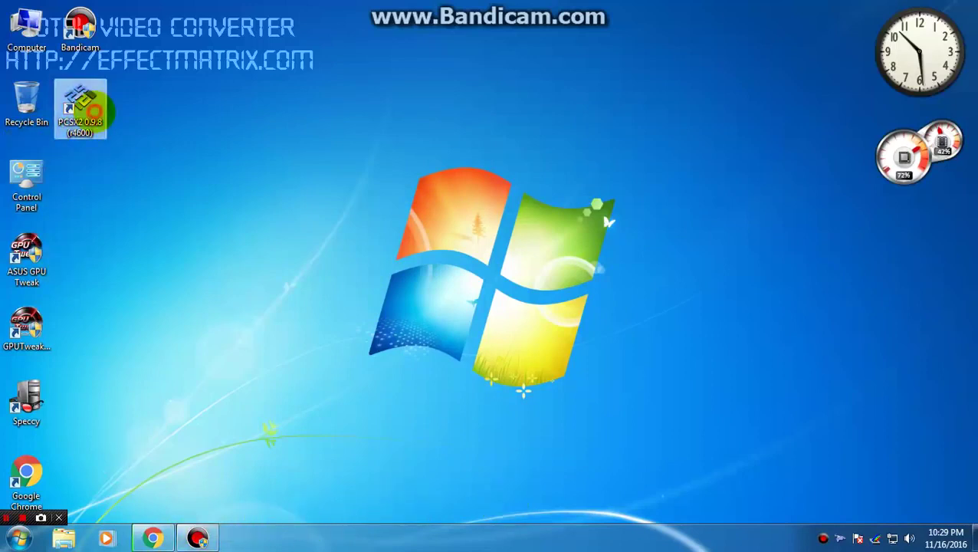
double_click(86, 109)
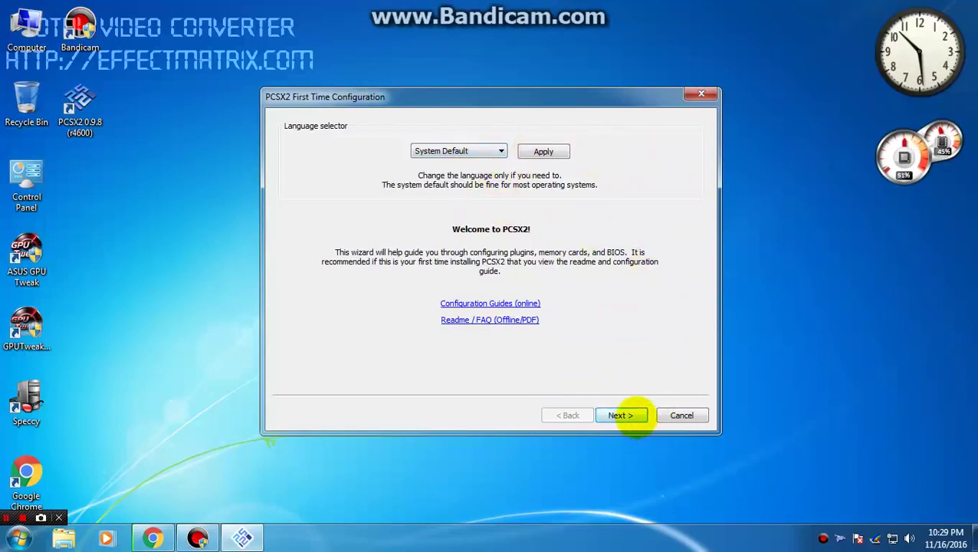
click(621, 415)
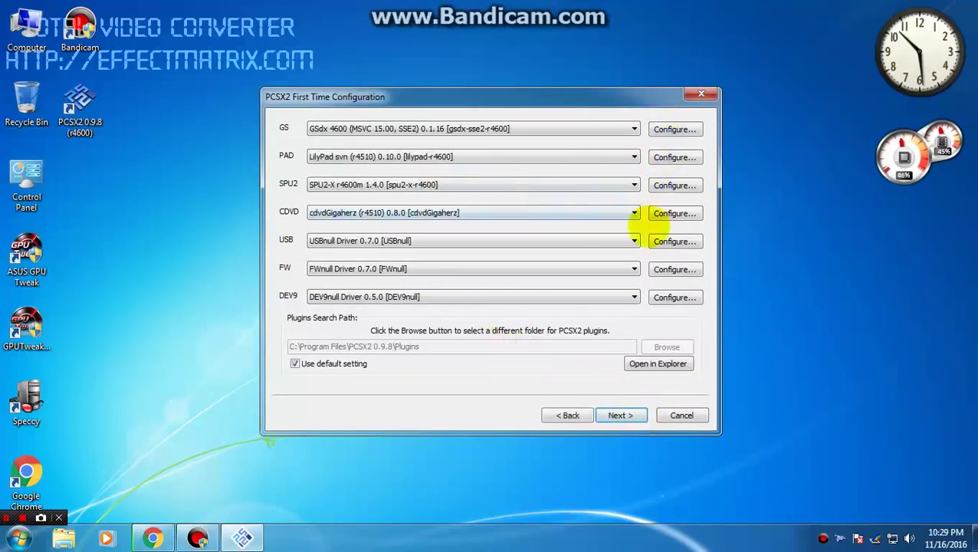
click(316, 157)
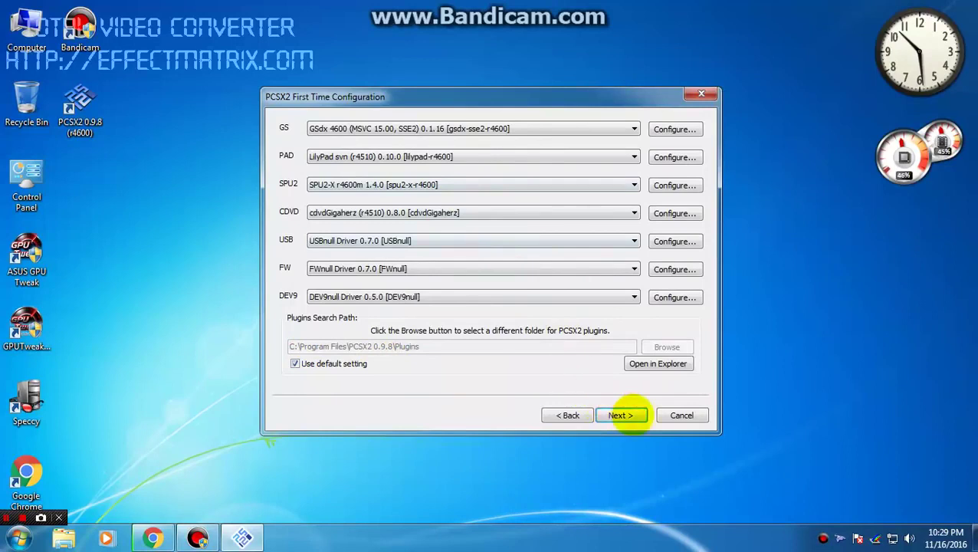
click(622, 413)
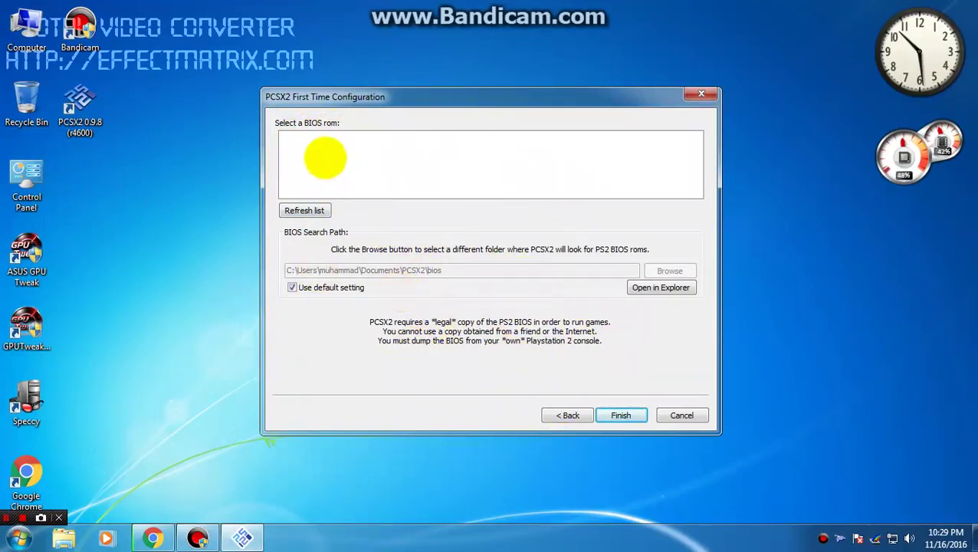
click(310, 166)
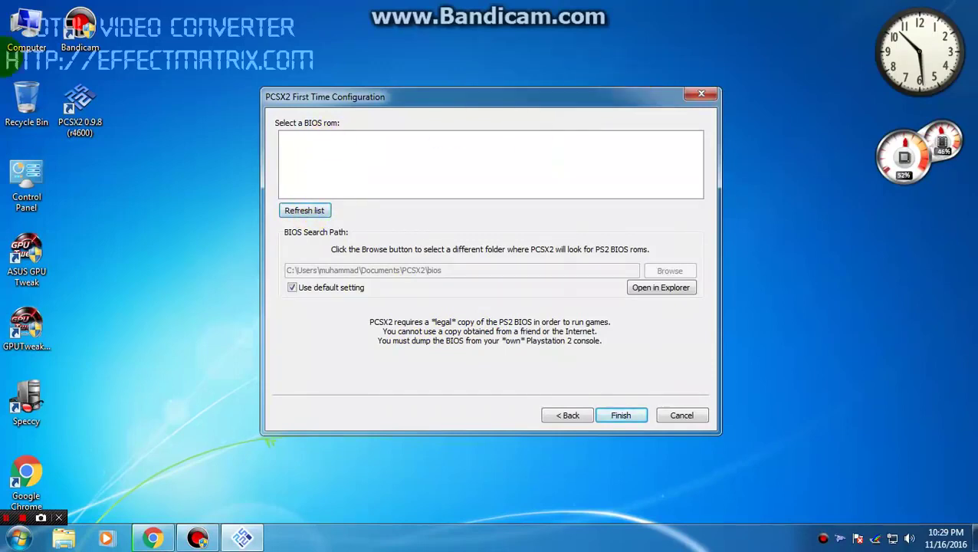
Open a Computer window in Windows Explorer and place it beside the BIOS search path of the configuration wizard.
click(23, 27)
double_click(23, 27)
double_click(395, 6)
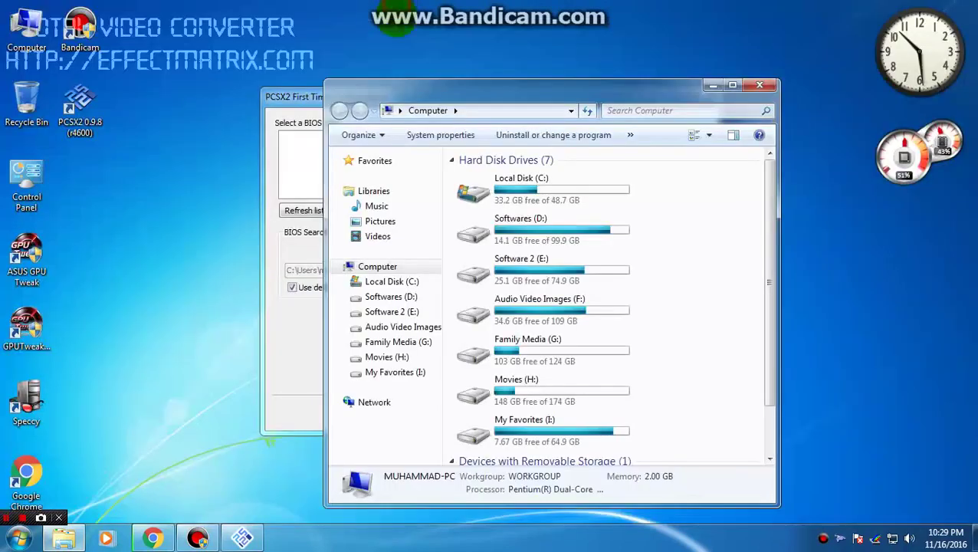
drag(475, 92, 665, 1)
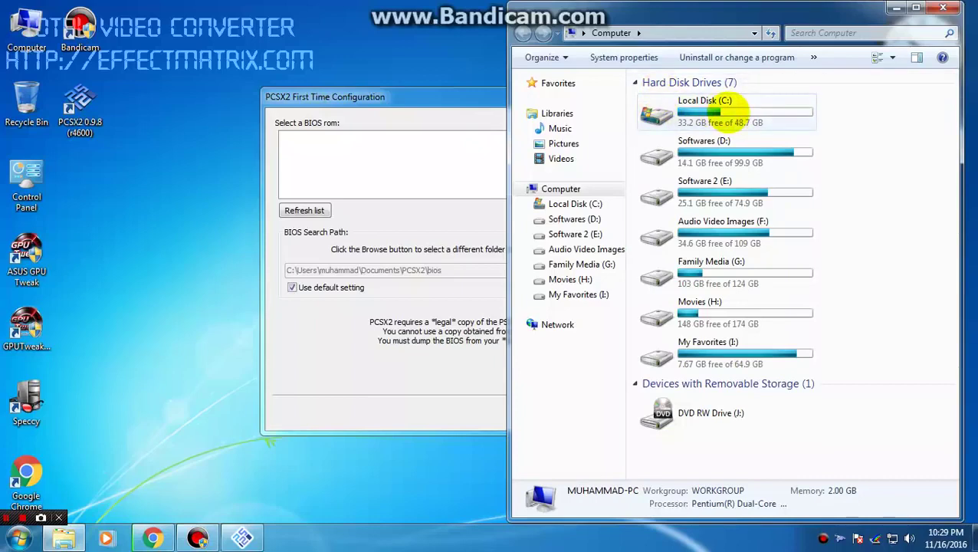
Browse on Local Disk (C:) to the bios folder inside PCSX2 in the user account's Documents, and refresh it.
double_click(727, 111)
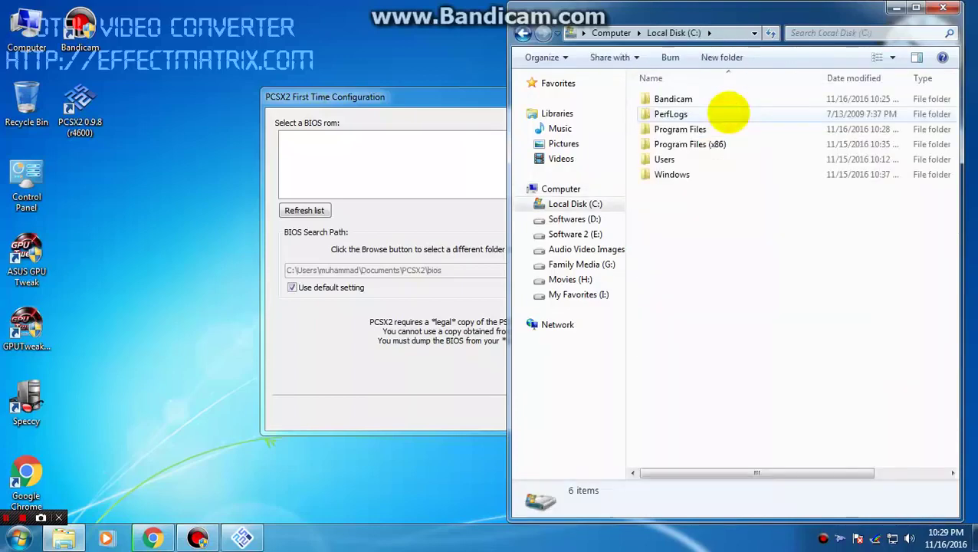
click(679, 164)
double_click(679, 161)
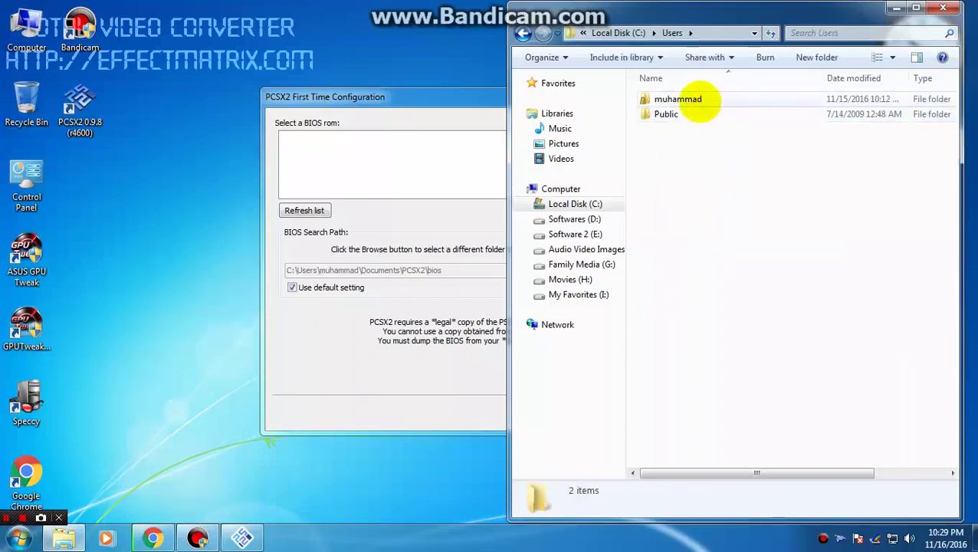
double_click(667, 99)
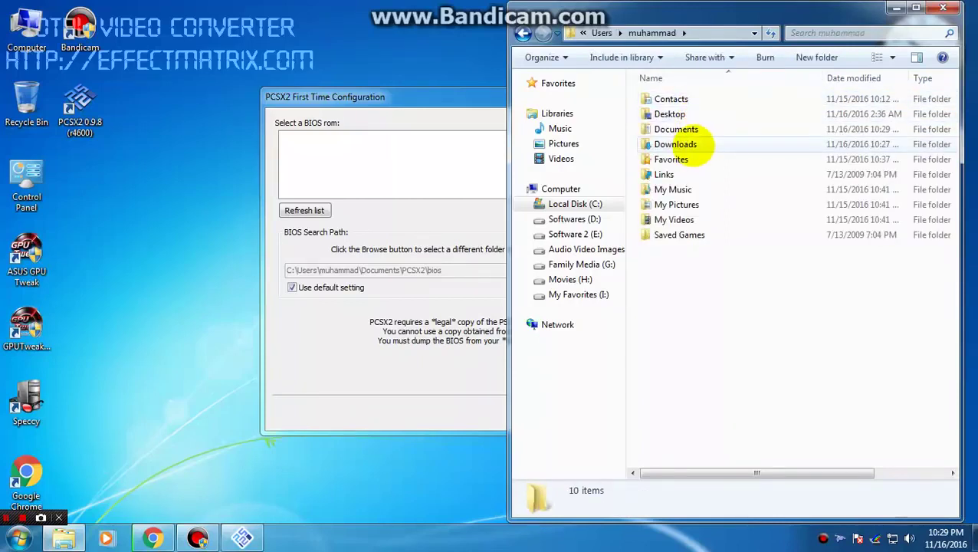
double_click(682, 129)
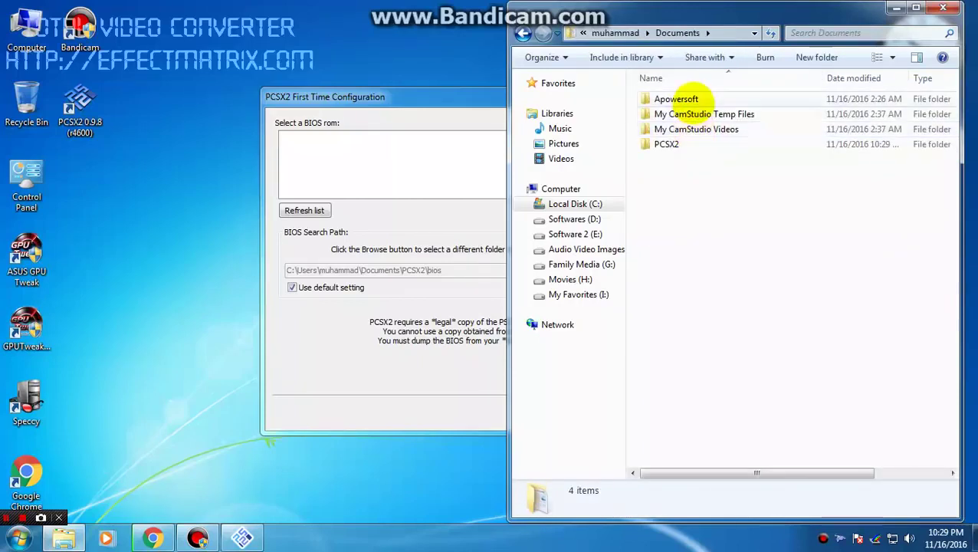
double_click(665, 145)
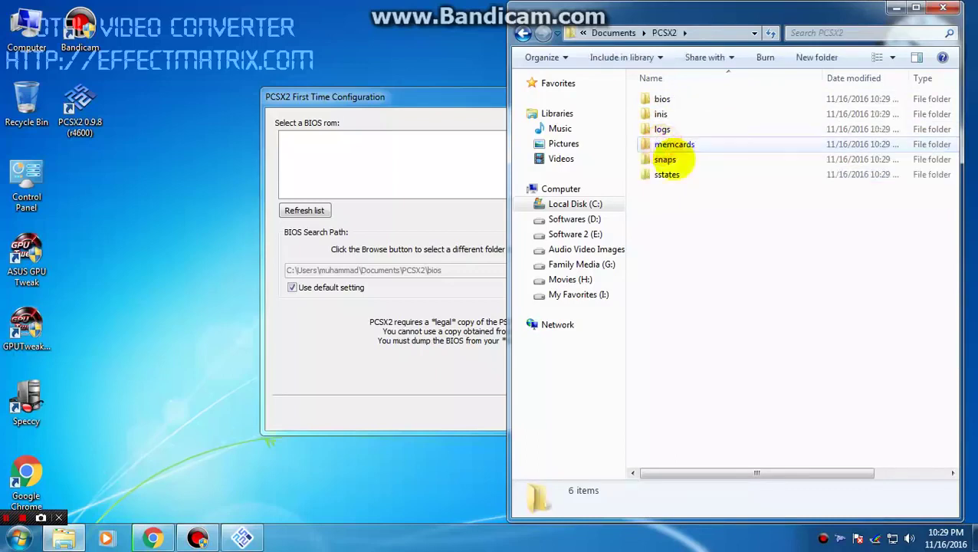
double_click(671, 100)
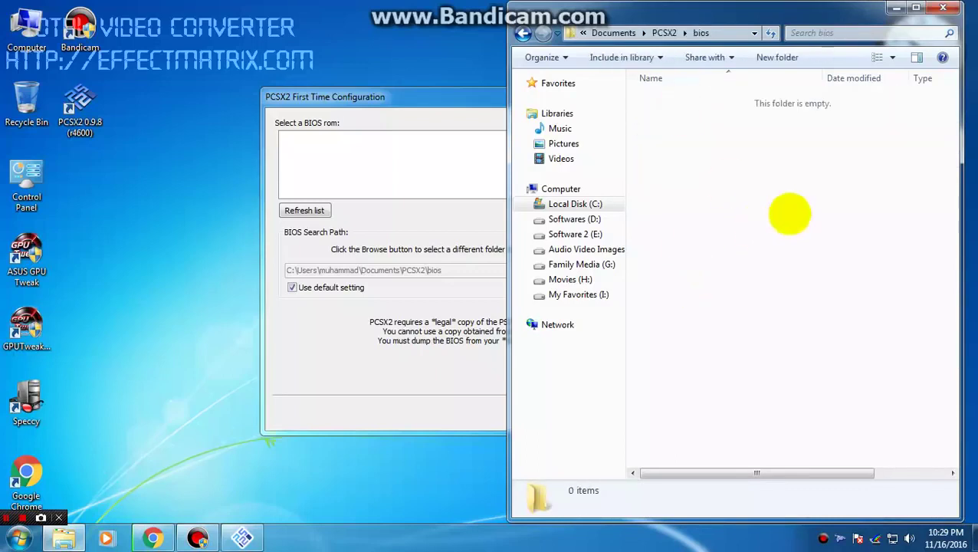
right_click(734, 184)
click(771, 259)
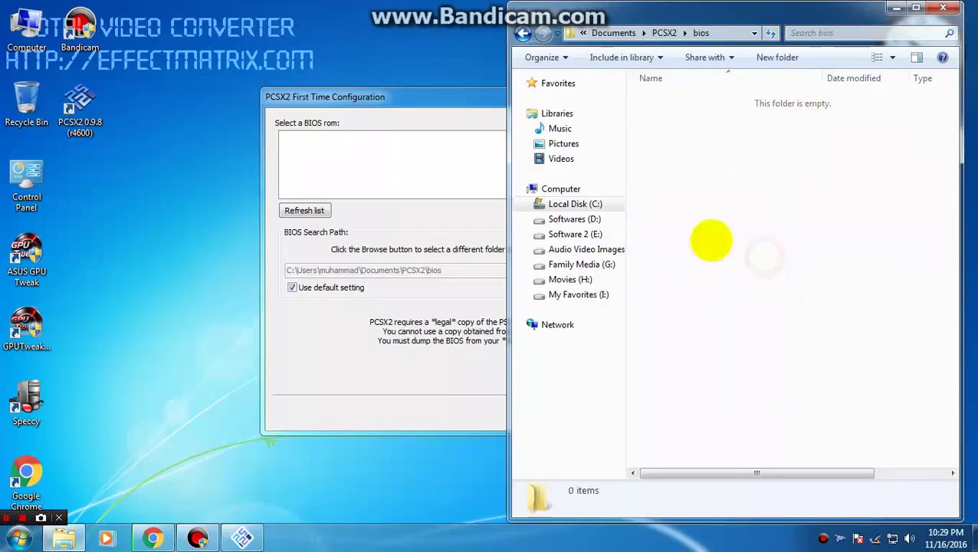
Open a second Explorer window beside the bios folder and browse to games\emulator on the Softwares (D:) drive.
key(super+e)
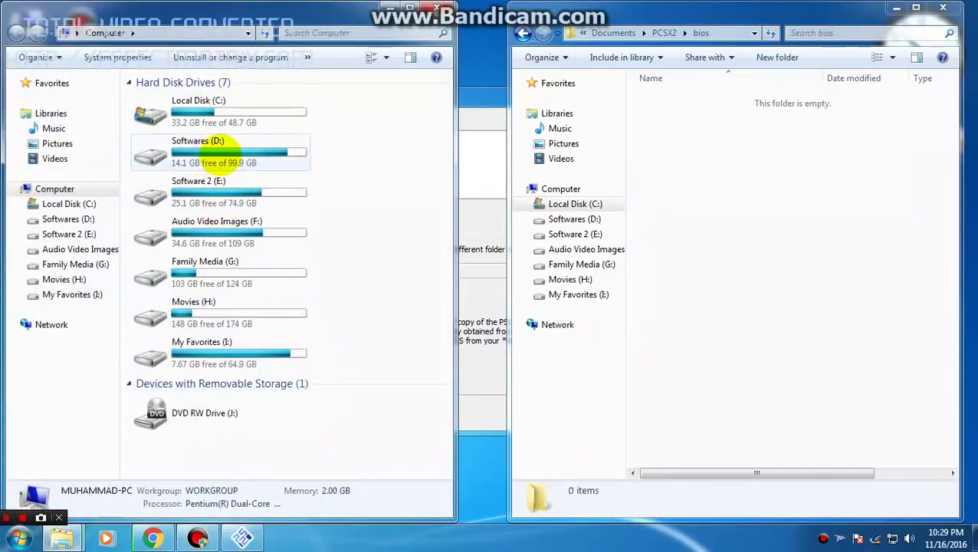
double_click(226, 153)
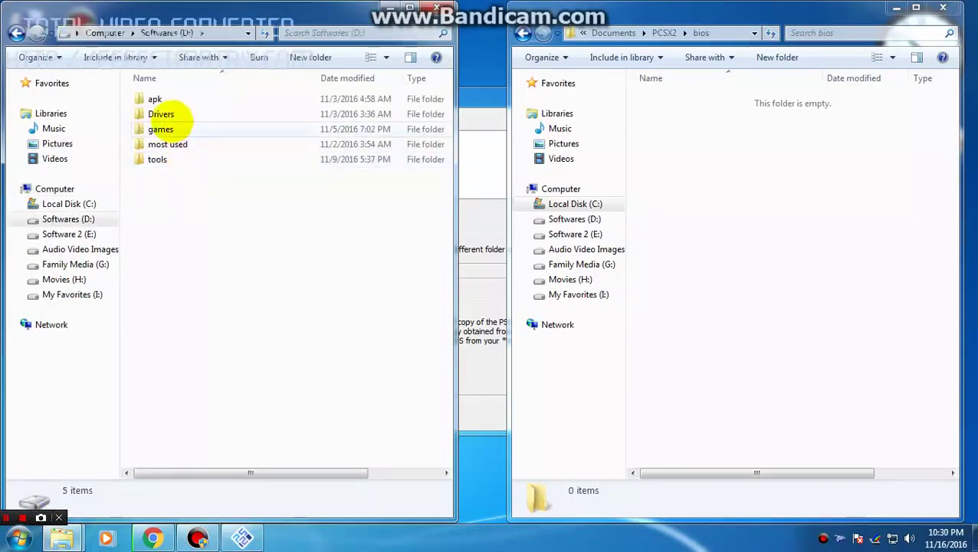
double_click(162, 129)
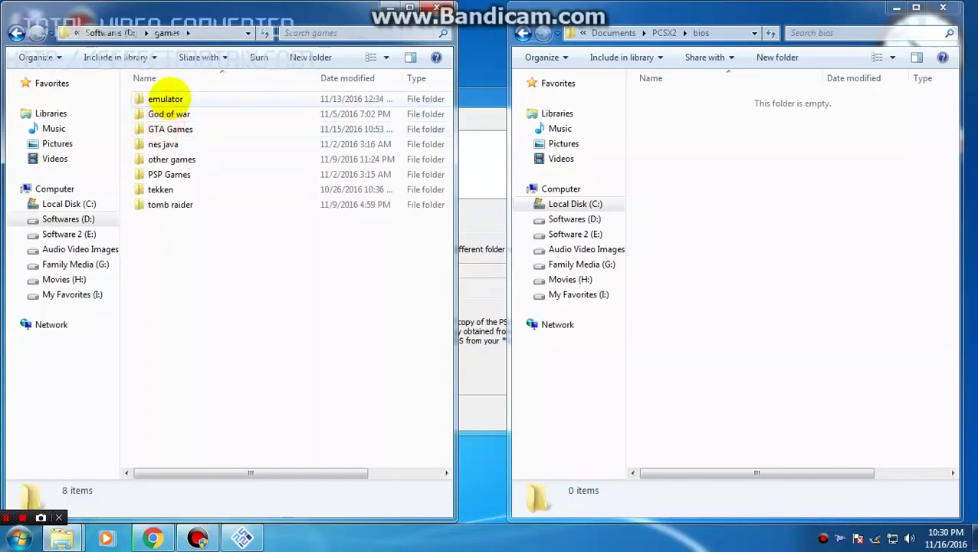
double_click(164, 98)
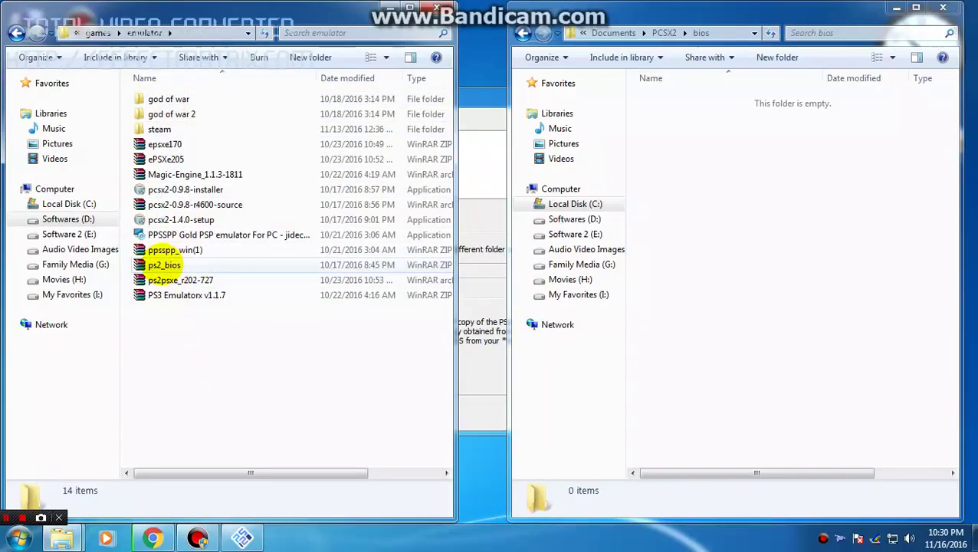
Copy all the BIOS files from the ps2_bios.zip archive into the PCSX2 bios folder, and close the archive.
double_click(164, 264)
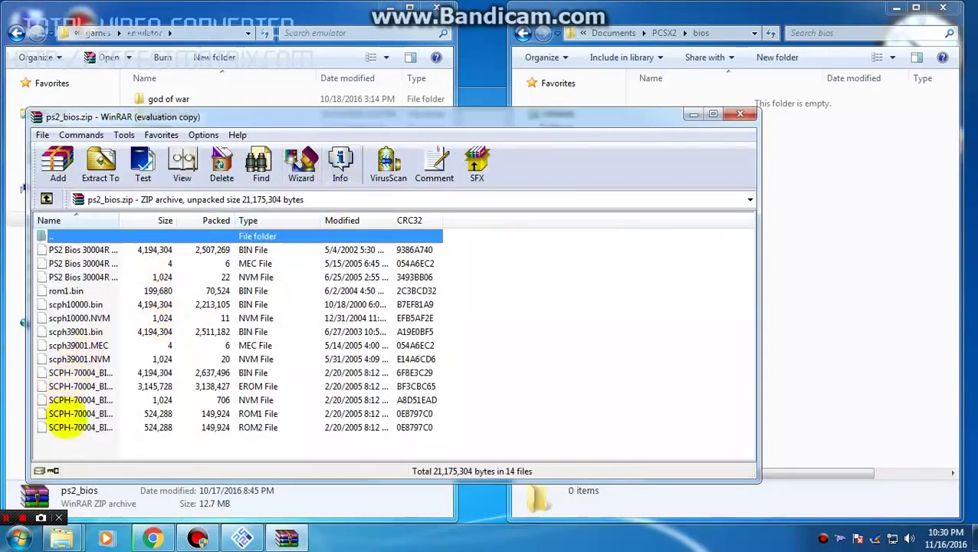
drag(72, 399, 62, 255)
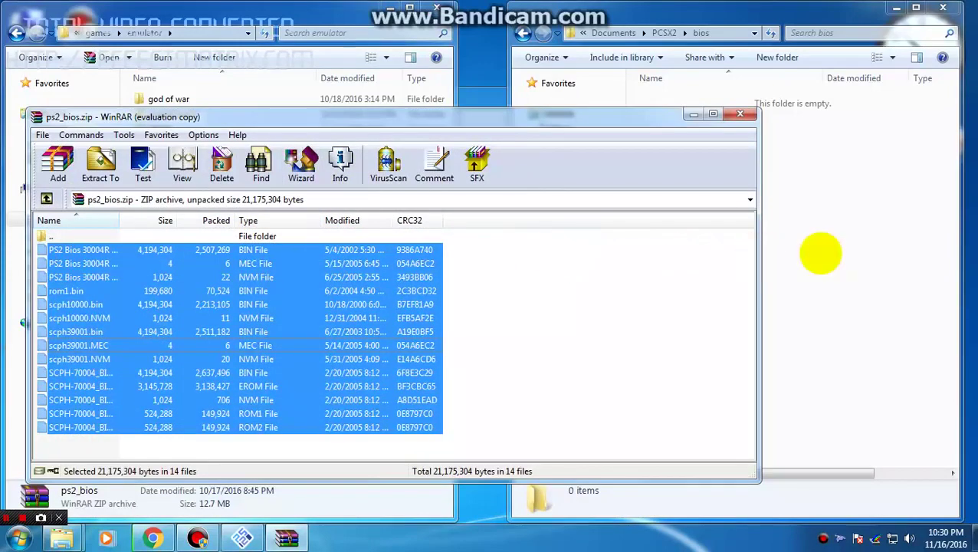
click(822, 253)
key(ctrl+v)
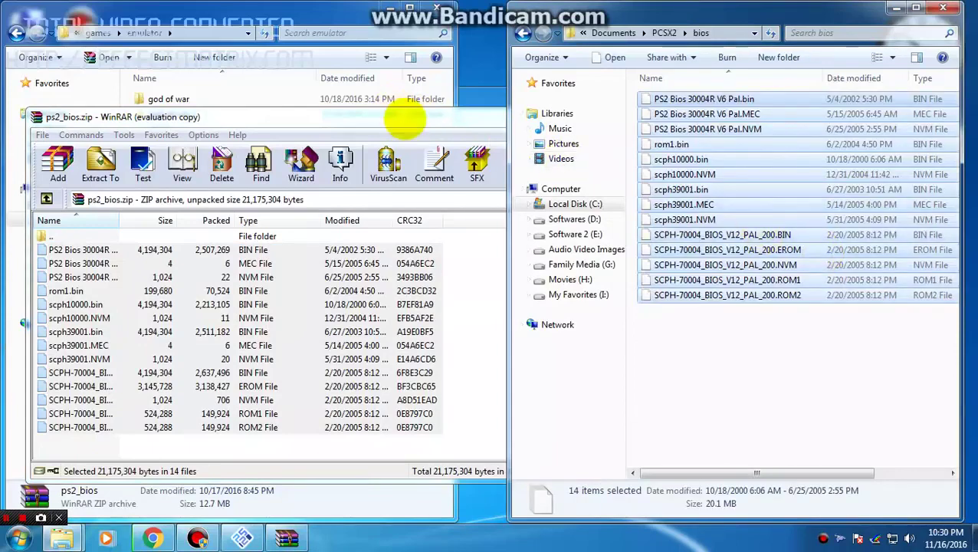
click(404, 117)
click(740, 115)
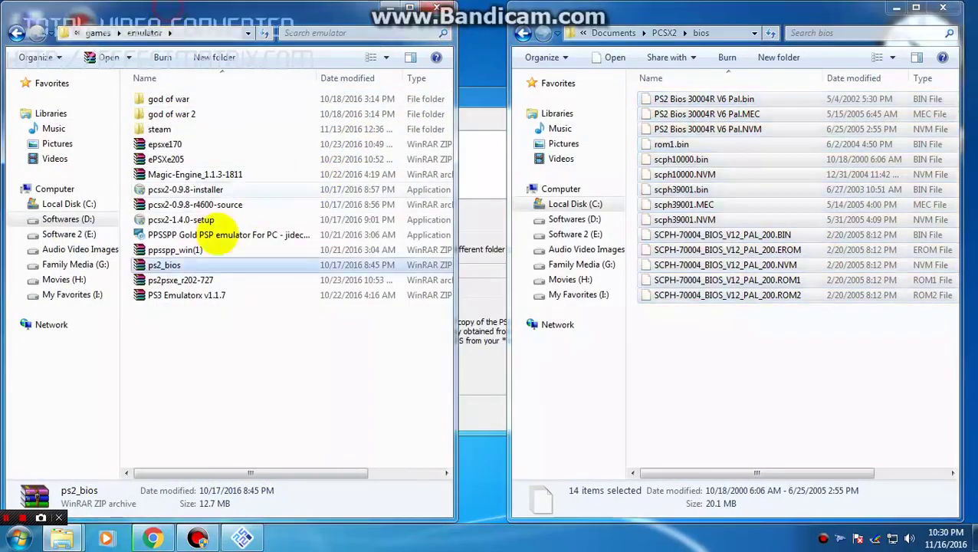
Select the ps2_bios archive, and switch to Chrome to show the PCSX2 emulator page on emuparadise.me.
click(186, 330)
click(184, 264)
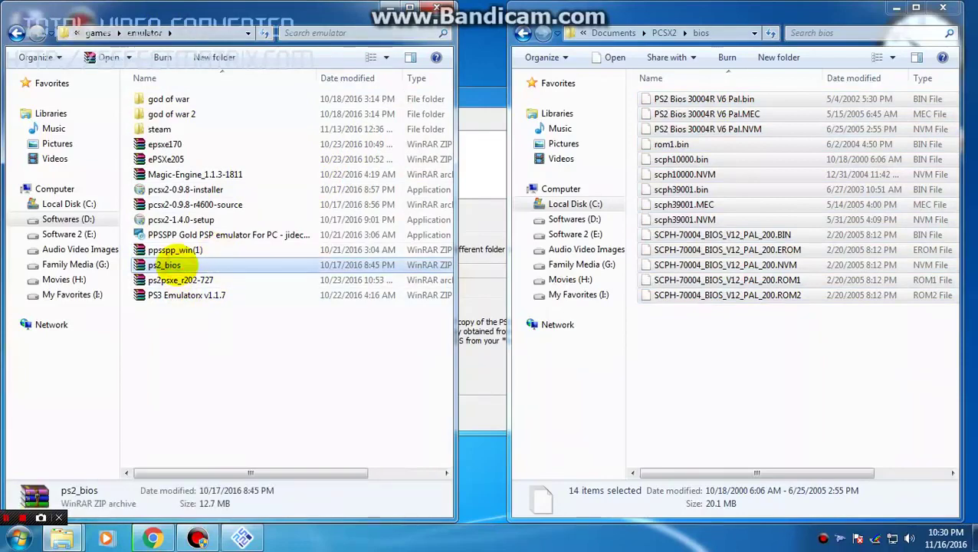
click(152, 536)
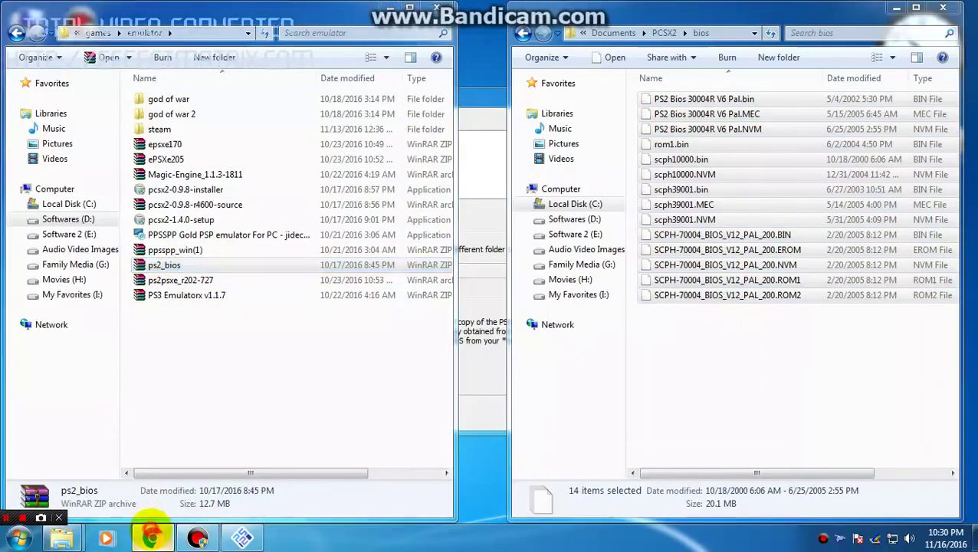
click(175, 11)
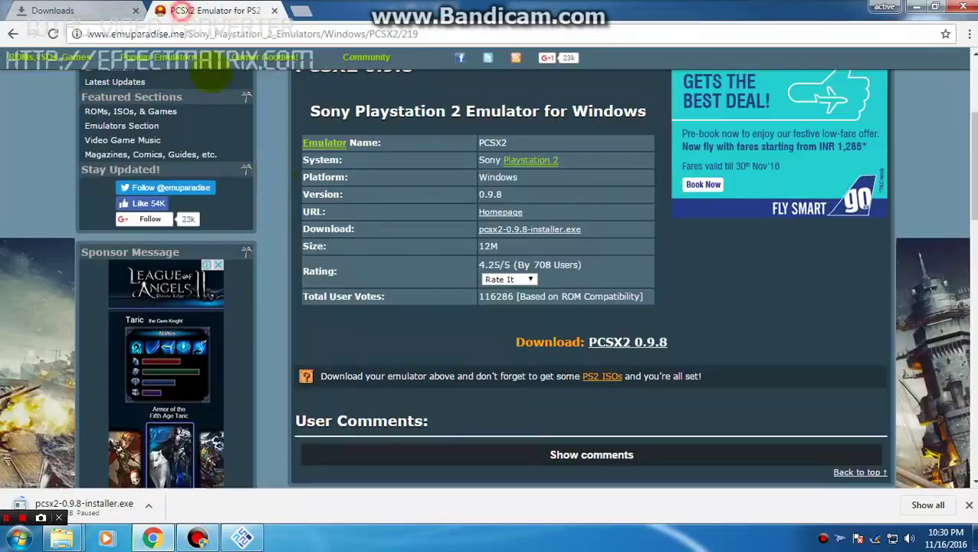
Search emuparadise.me for "ps2 bios for pcsx2" and look through the Community results, including the PS2 Bios Pack.
scroll(338, 291, up, 3)
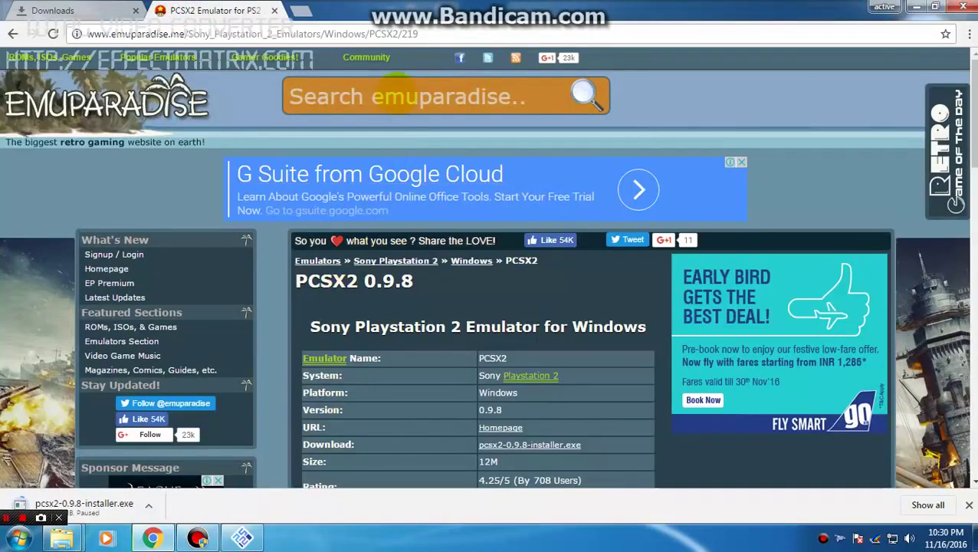
click(311, 95)
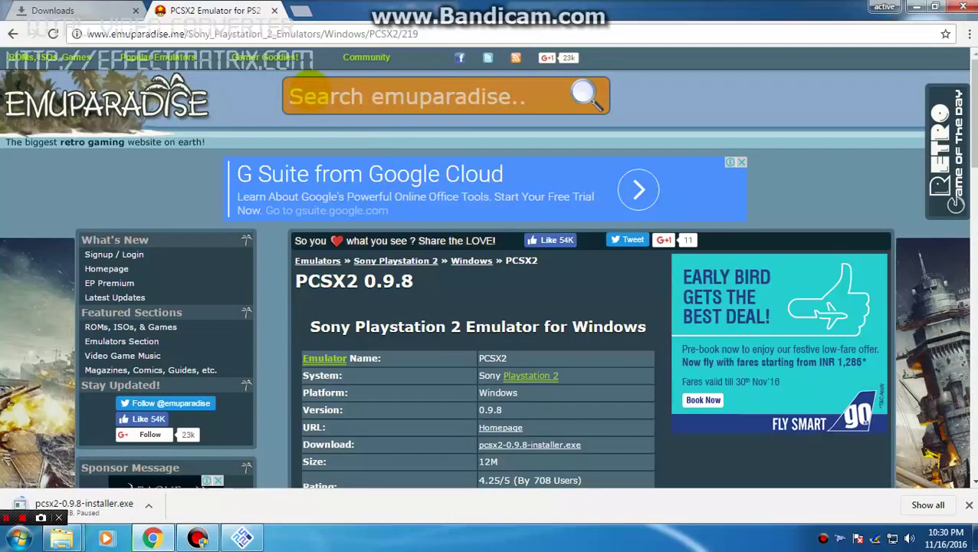
text(ps2 b)
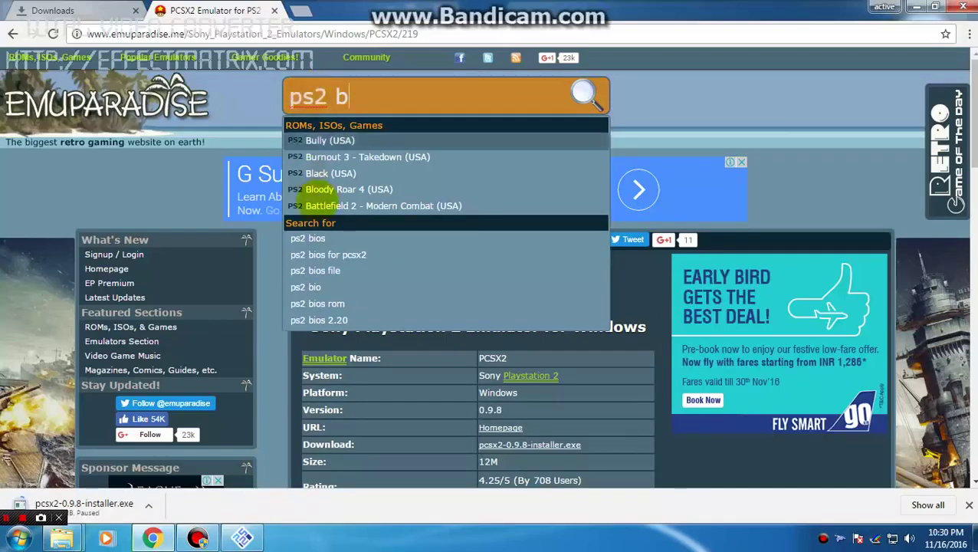
click(353, 256)
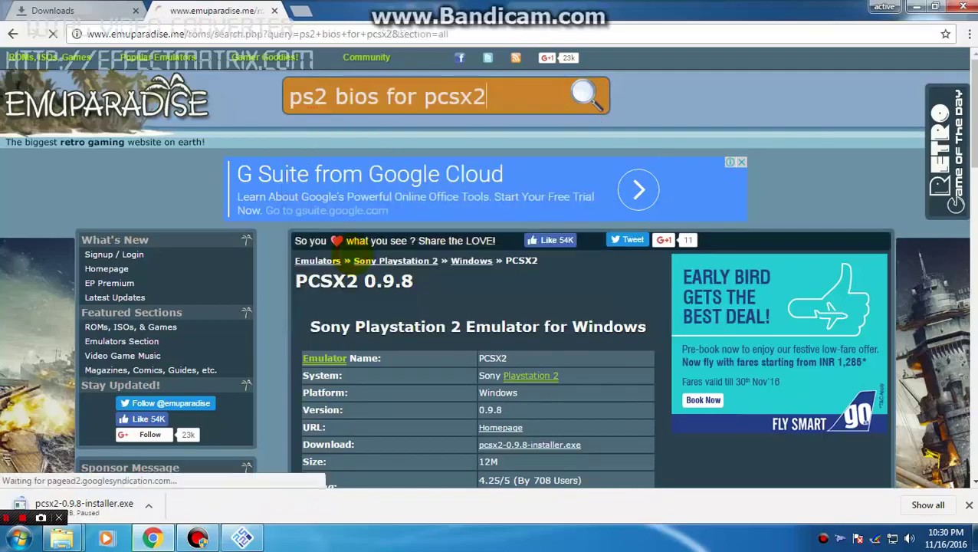
scroll(433, 314, down, 5)
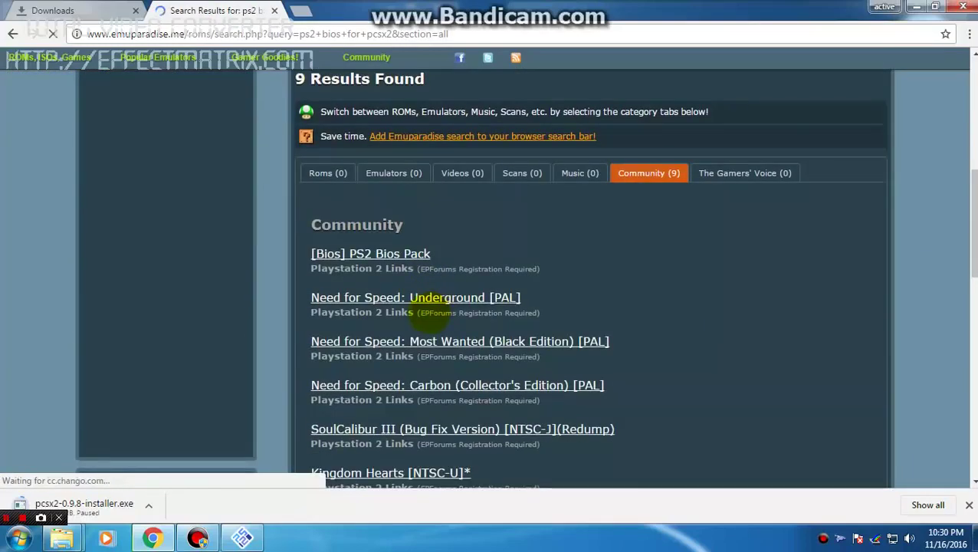
scroll(460, 283, down, 1)
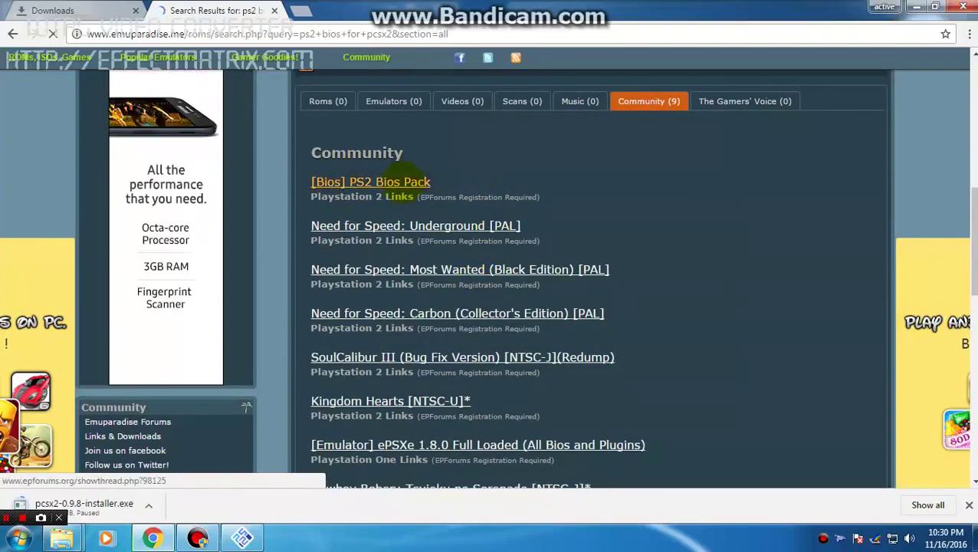
click(463, 268)
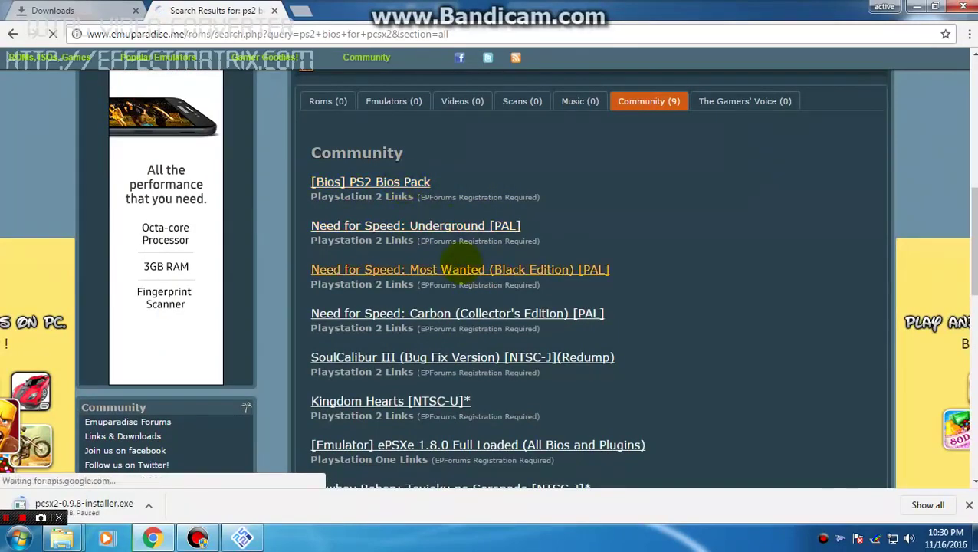
scroll(463, 268, down, 5)
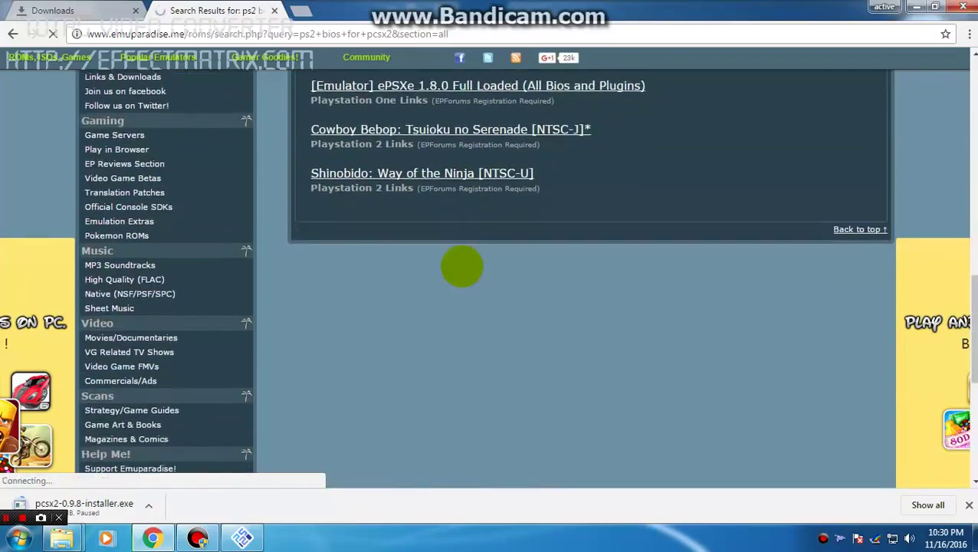
scroll(223, 111, up, 9)
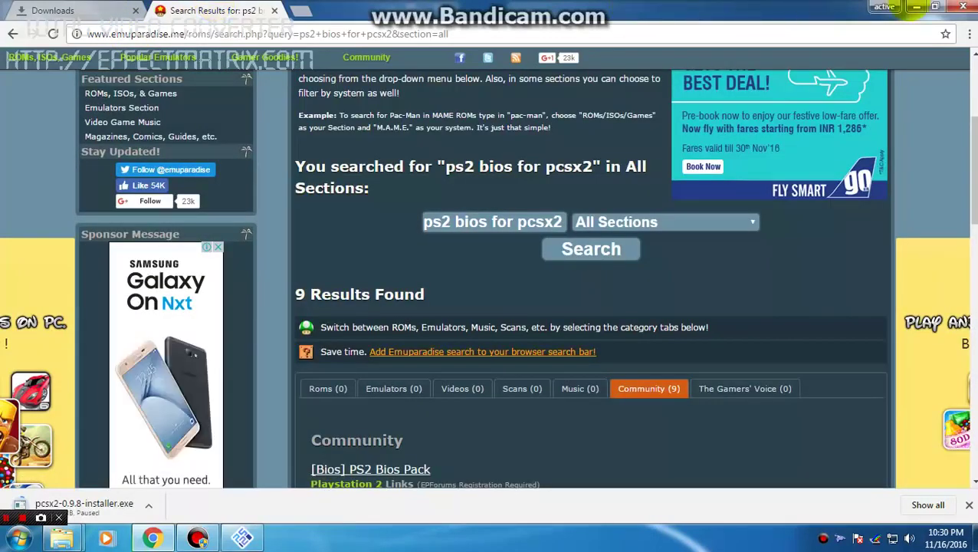
Close Chrome, cancelling its unfinished download, and close both Explorer windows to return to the PCSX2 First Time Configuration dialog.
click(963, 6)
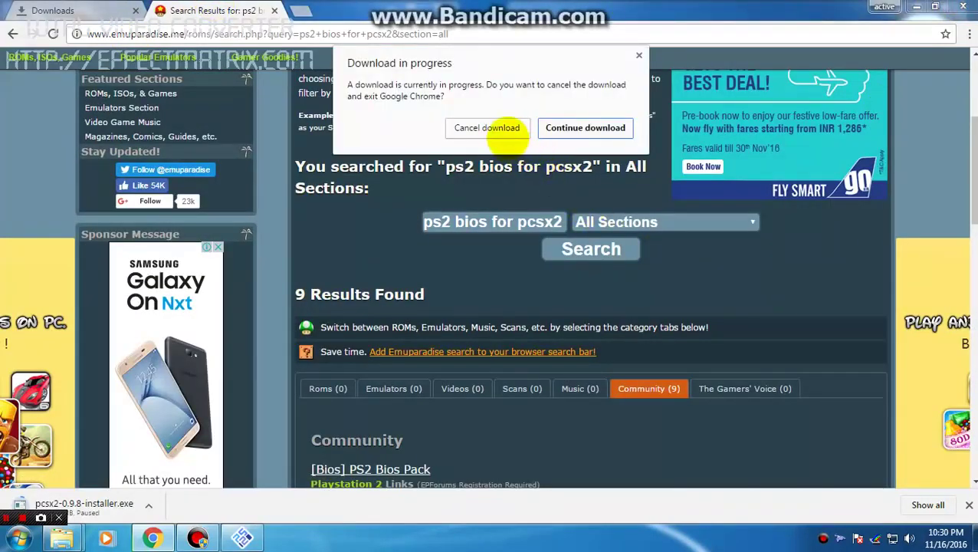
click(506, 135)
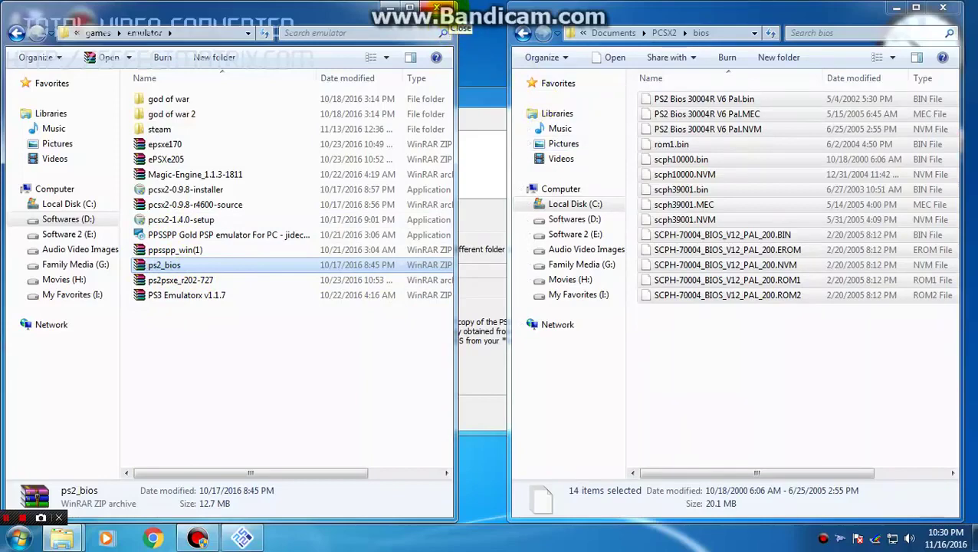
click(438, 10)
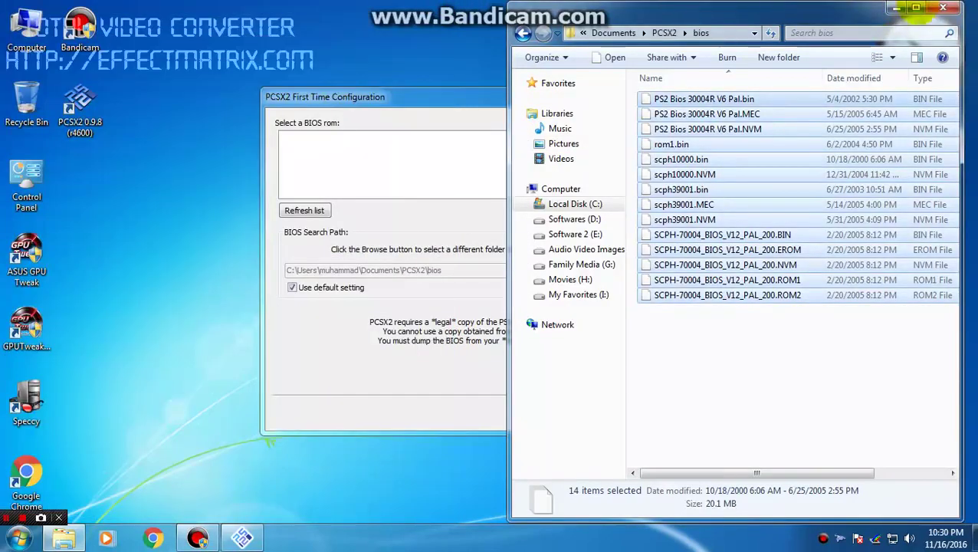
click(943, 7)
right_click(519, 21)
click(553, 80)
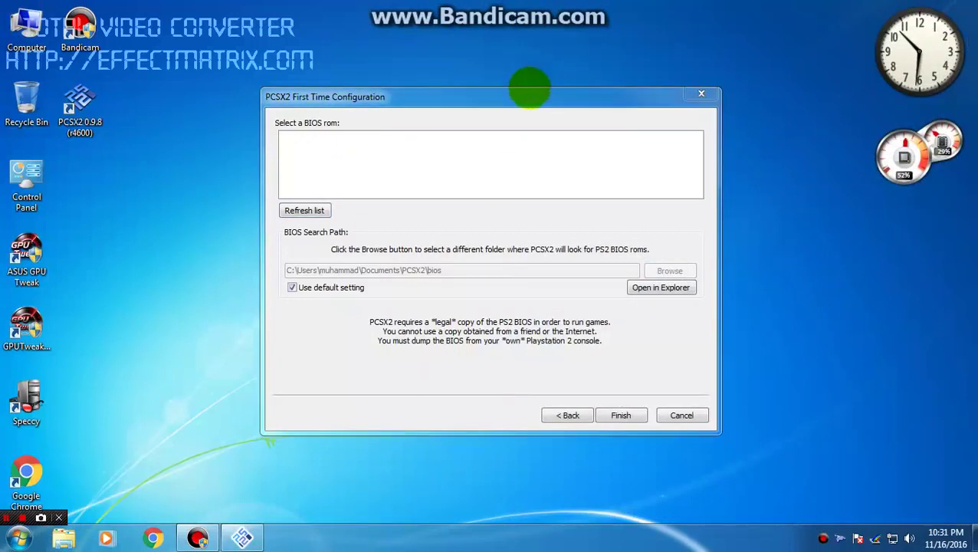
click(529, 88)
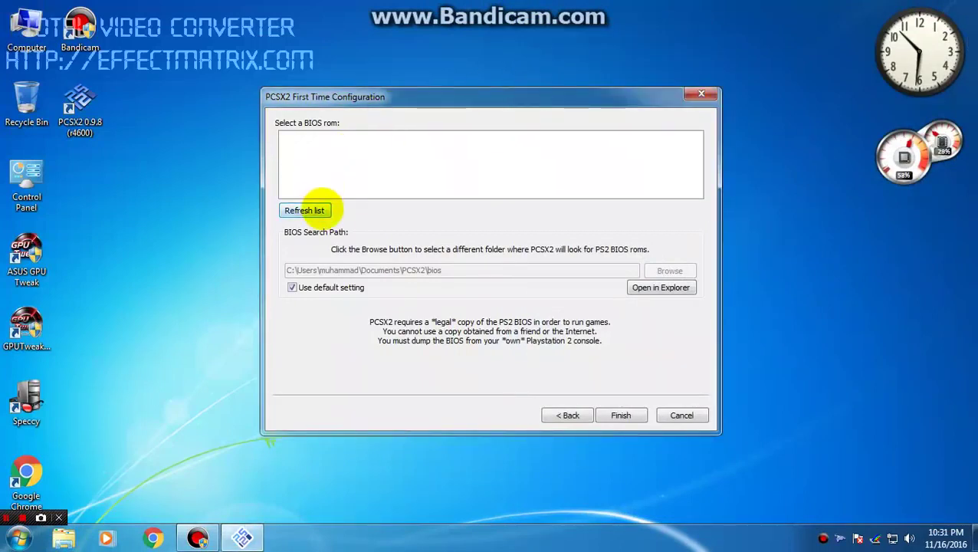
Refresh the BIOS list, select the Japan v01.00(17/01/2000) Console rom, and finish the first-time configuration.
click(321, 209)
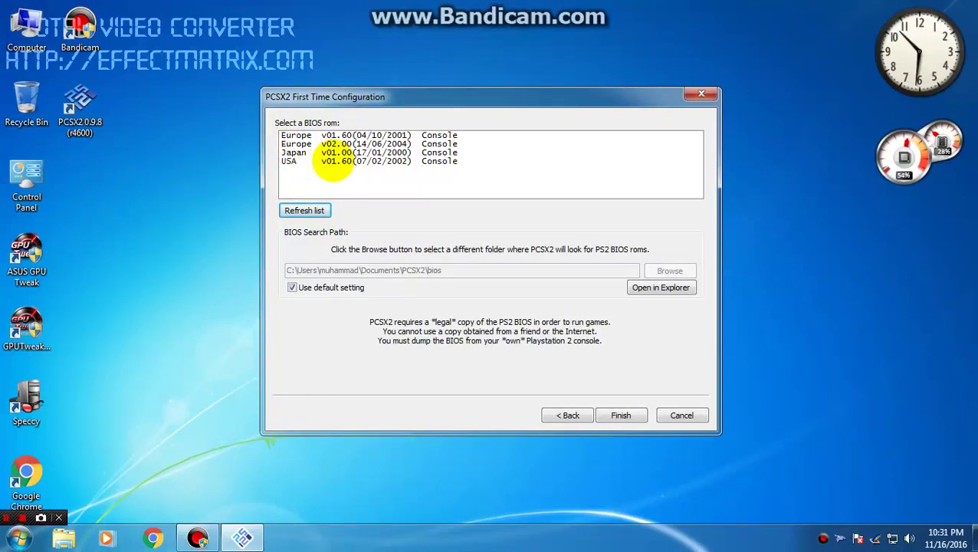
click(290, 162)
click(298, 152)
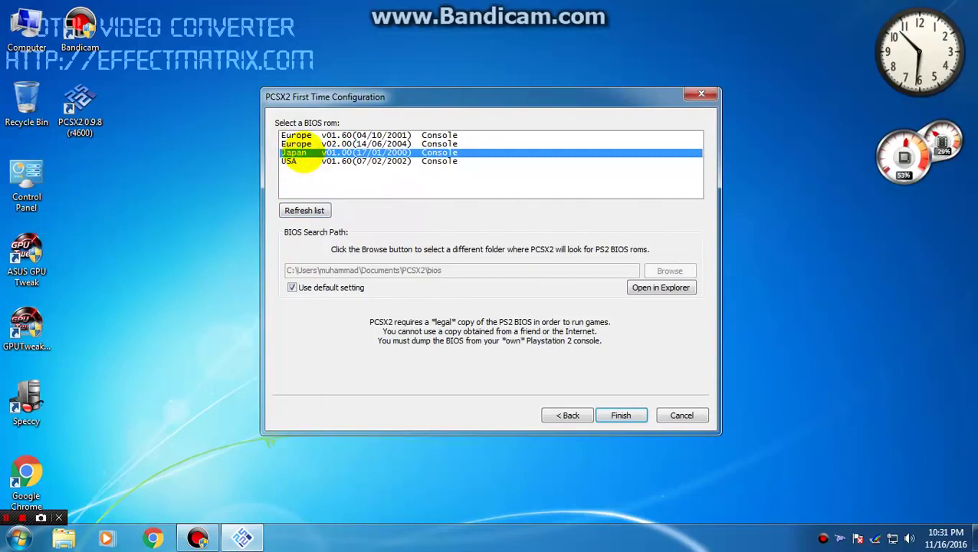
click(291, 162)
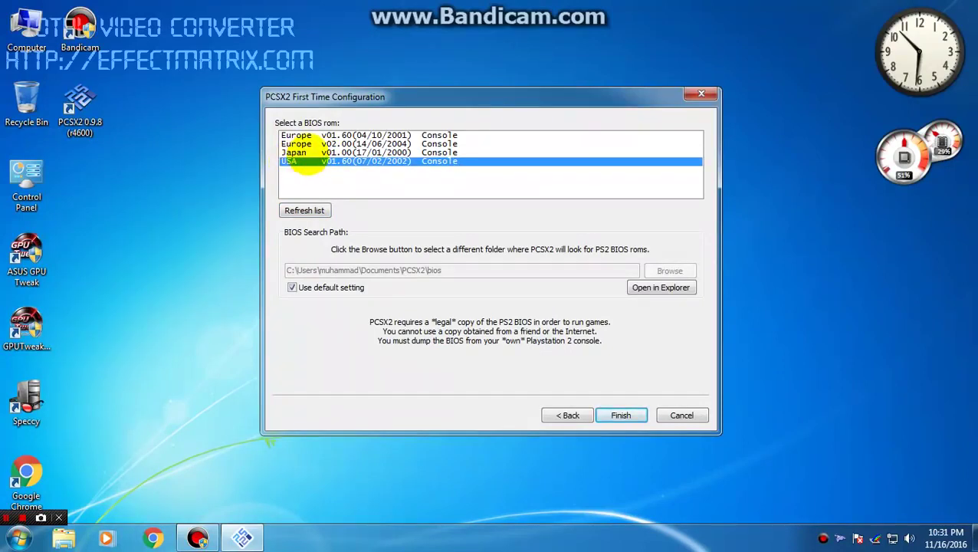
click(306, 153)
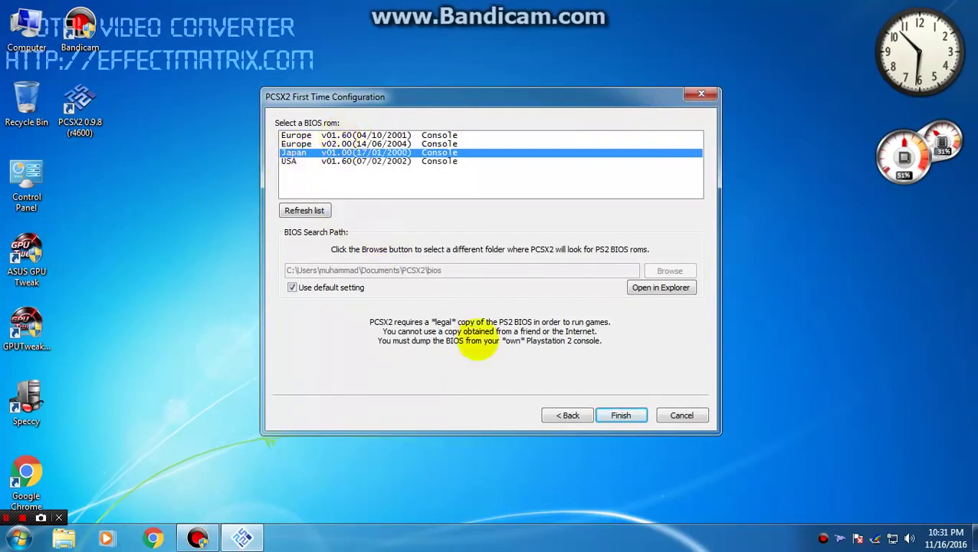
click(620, 415)
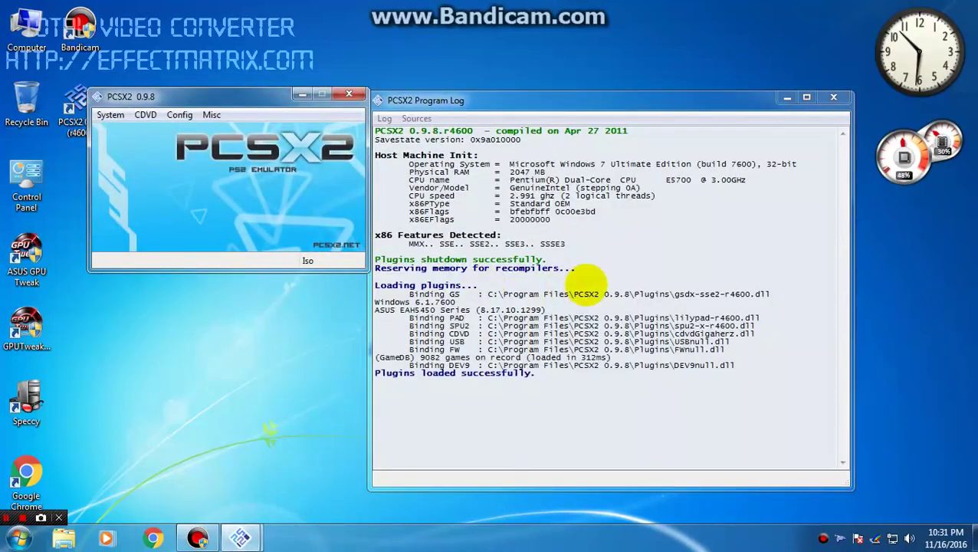
Close the PCSX2 Program Log and move the emulator window to the middle of the desktop.
click(832, 97)
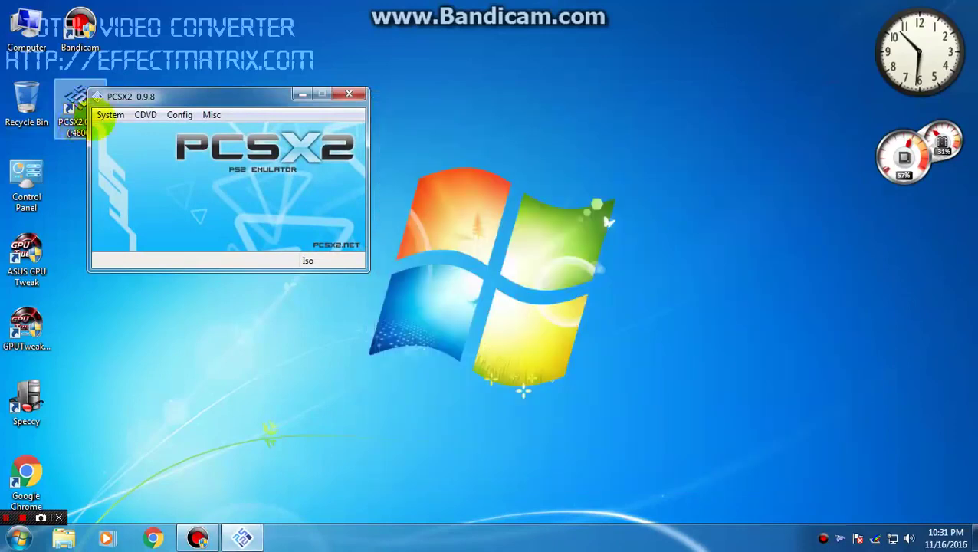
drag(226, 96, 494, 90)
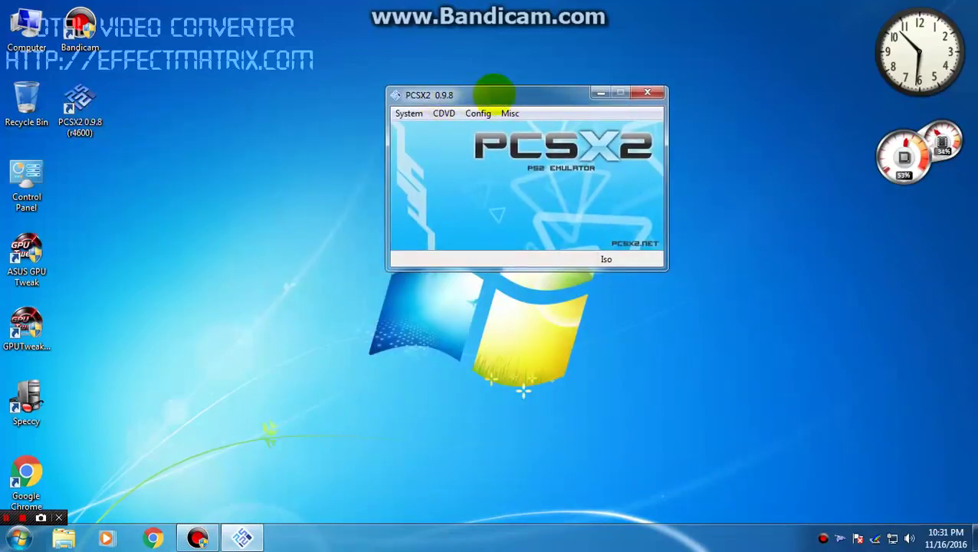
right_click(126, 272)
click(156, 333)
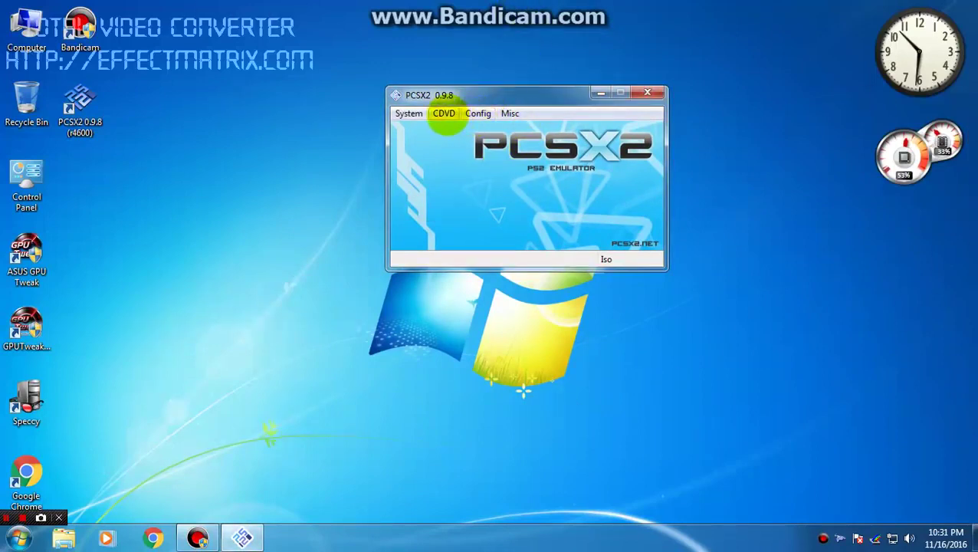
Open the file browser for selecting a CDVD source ISO.
click(444, 114)
mouse_move(448, 131)
click(563, 130)
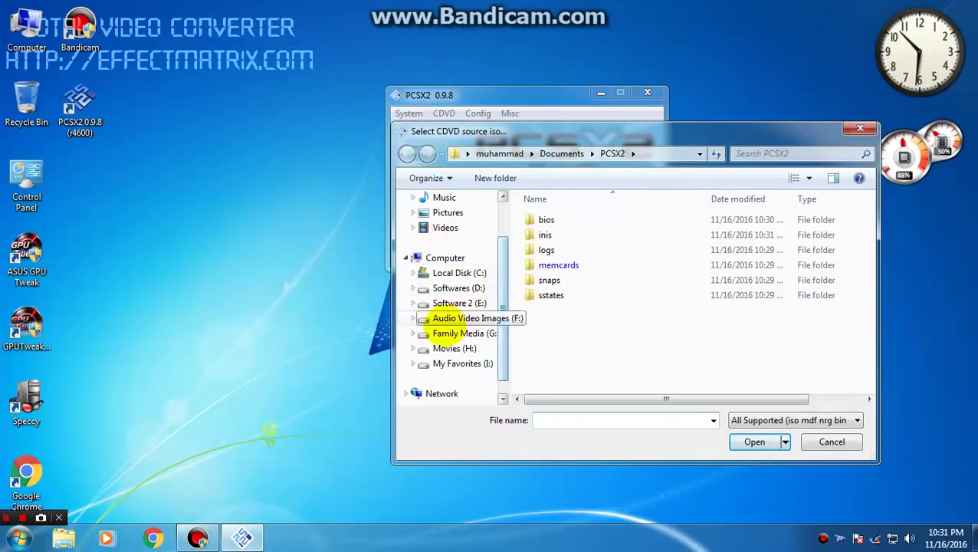
Try to find a game image in games\God of war on the Softwares (D:) drive, and go back to the PCSX2 folder.
click(459, 303)
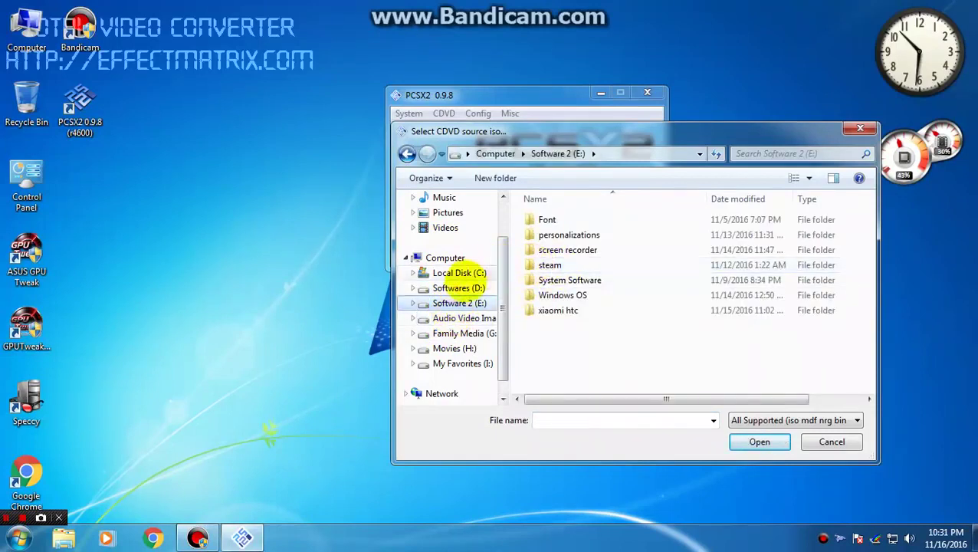
click(459, 288)
click(550, 250)
double_click(550, 250)
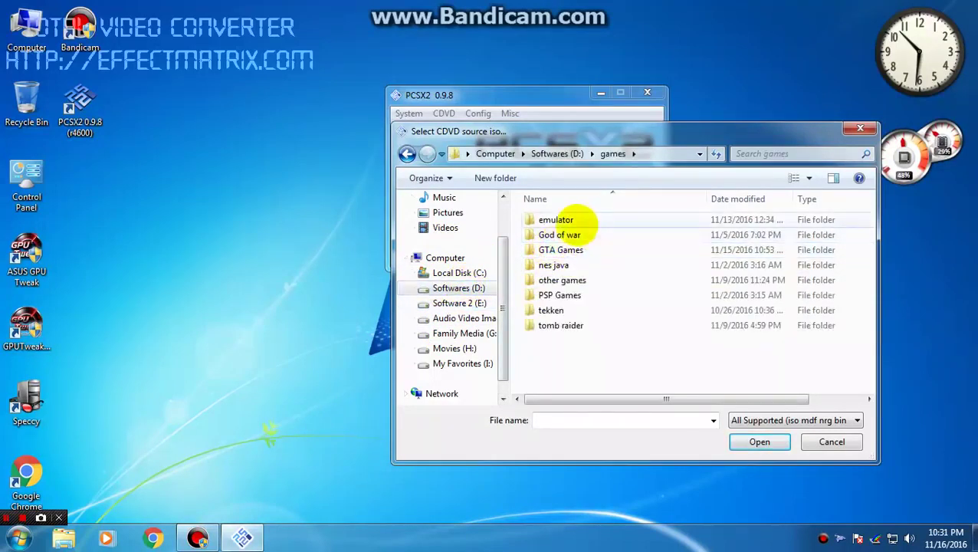
click(560, 234)
double_click(560, 234)
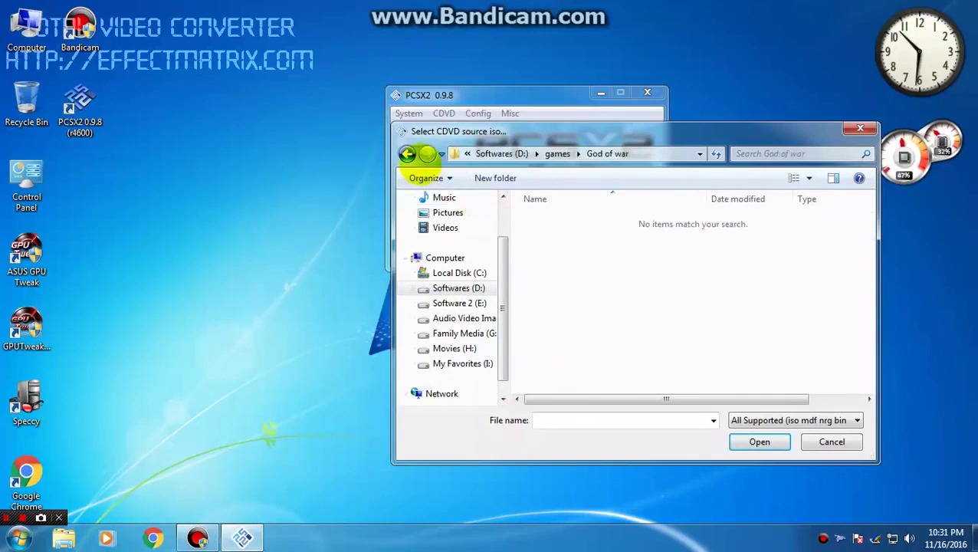
click(406, 153)
click(406, 154)
click(406, 154)
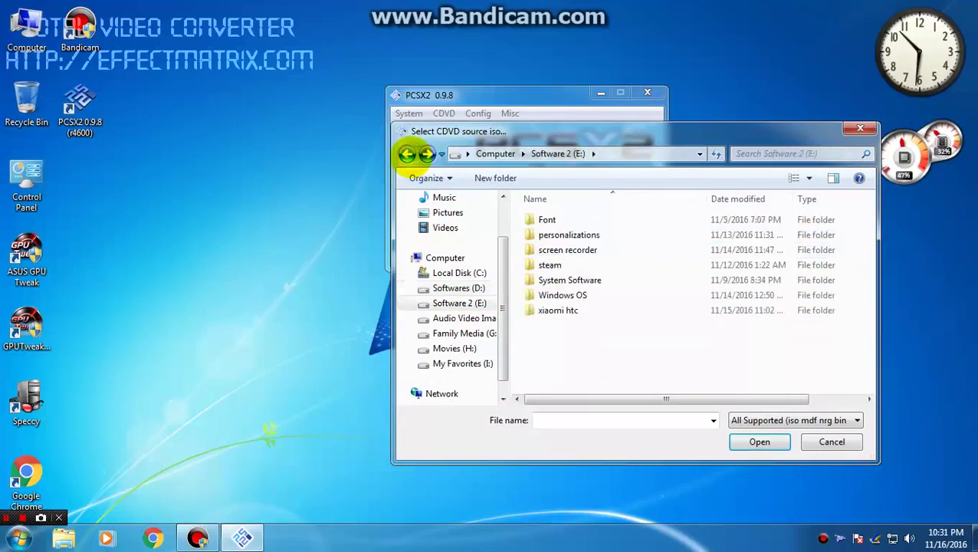
click(406, 154)
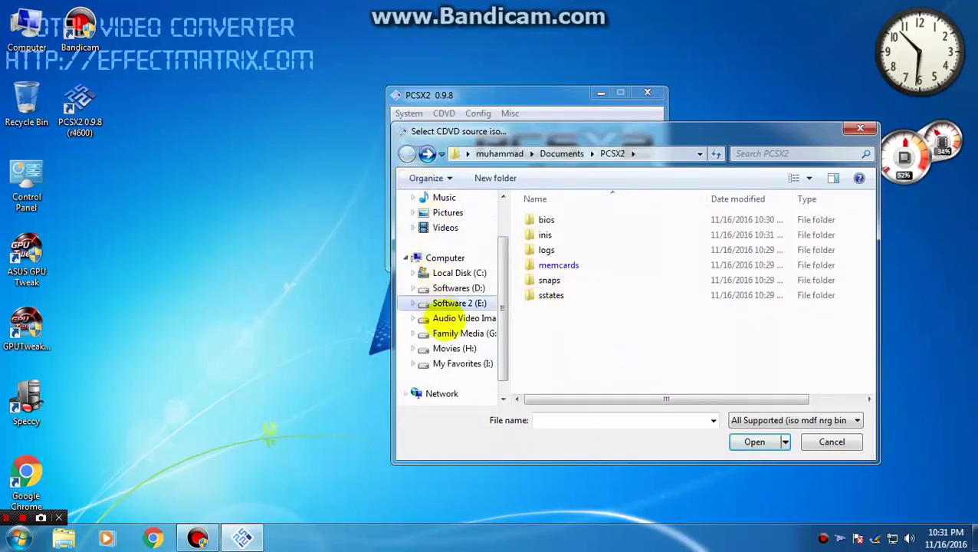
Load God of War II (USA) from the god of war folder on My Favorites (I:) as the CDVD source.
click(454, 363)
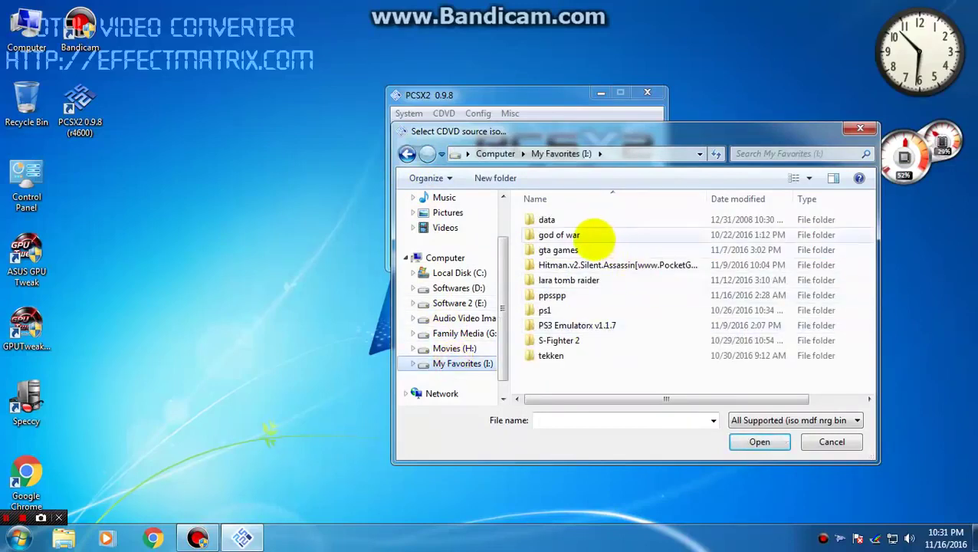
double_click(570, 236)
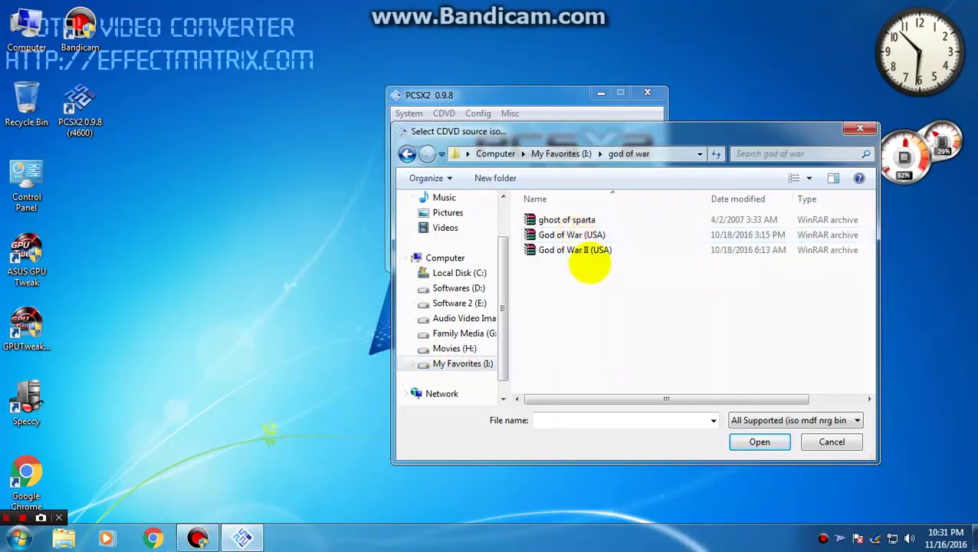
click(585, 256)
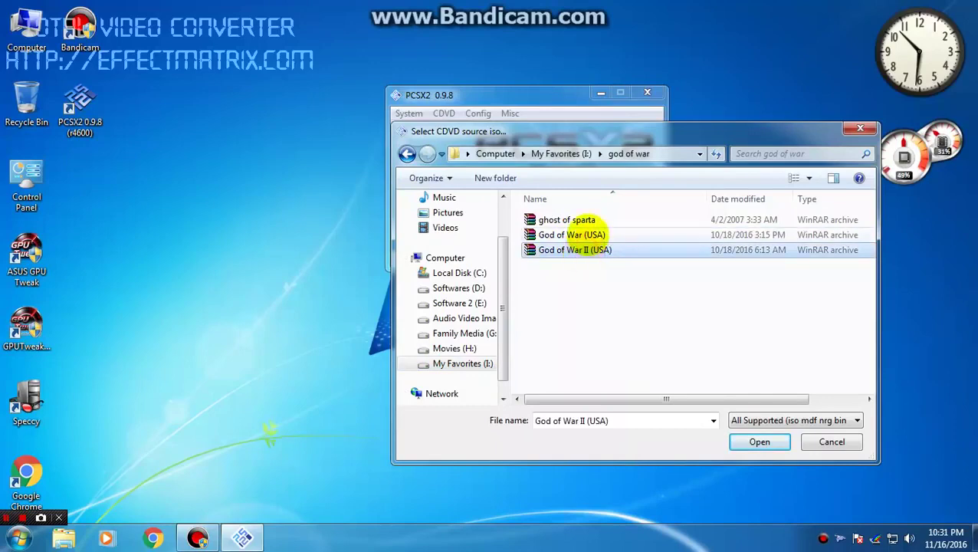
click(759, 442)
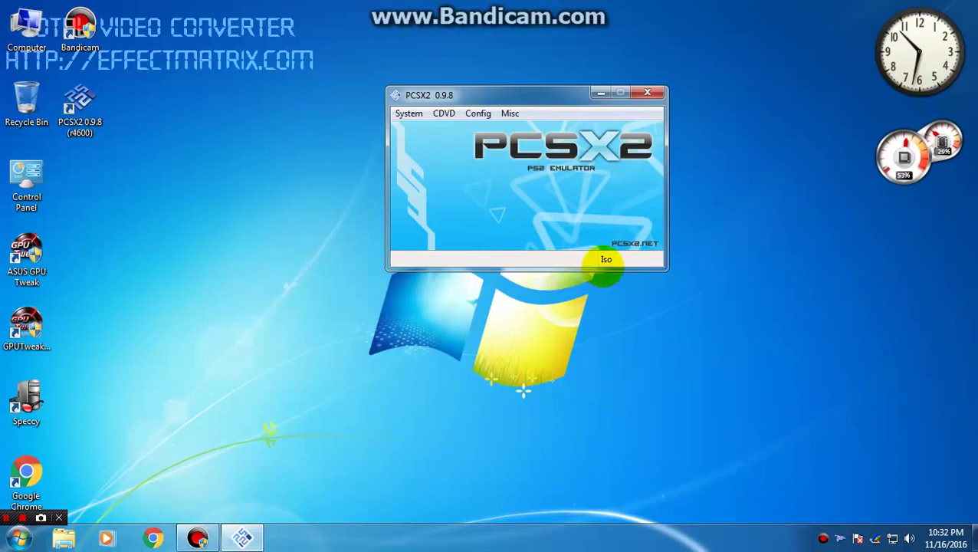
Boot the loaded God of War II disc image with Boot CDVD (fast), and lower the system volume.
click(410, 114)
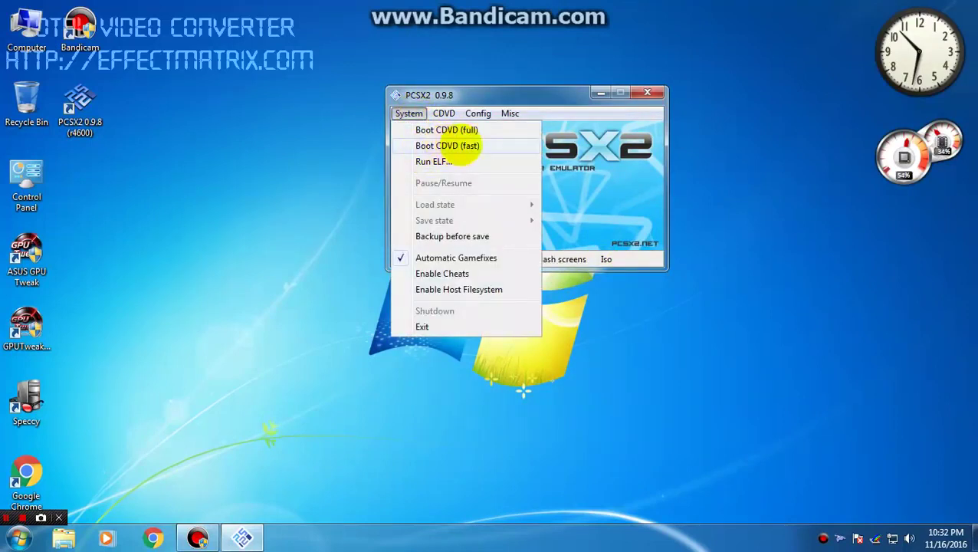
click(472, 139)
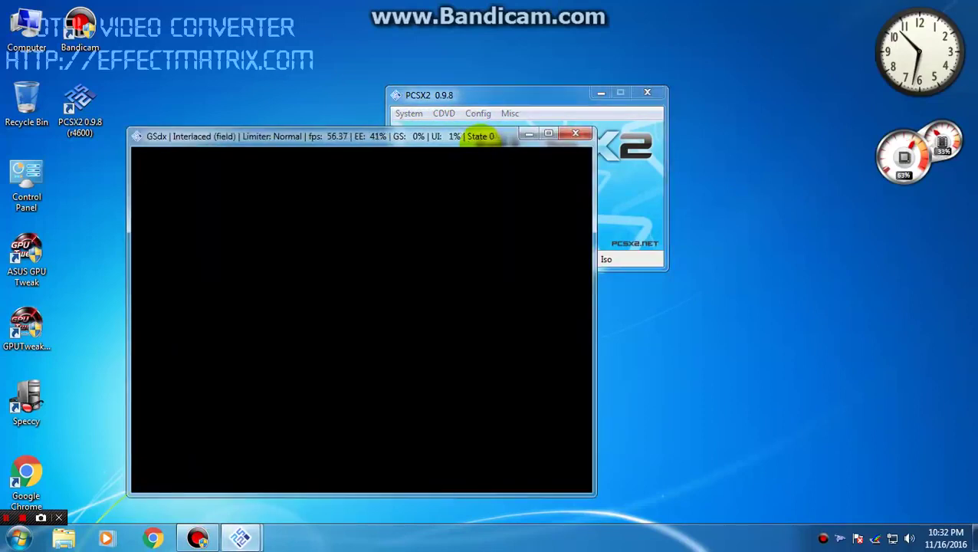
click(910, 537)
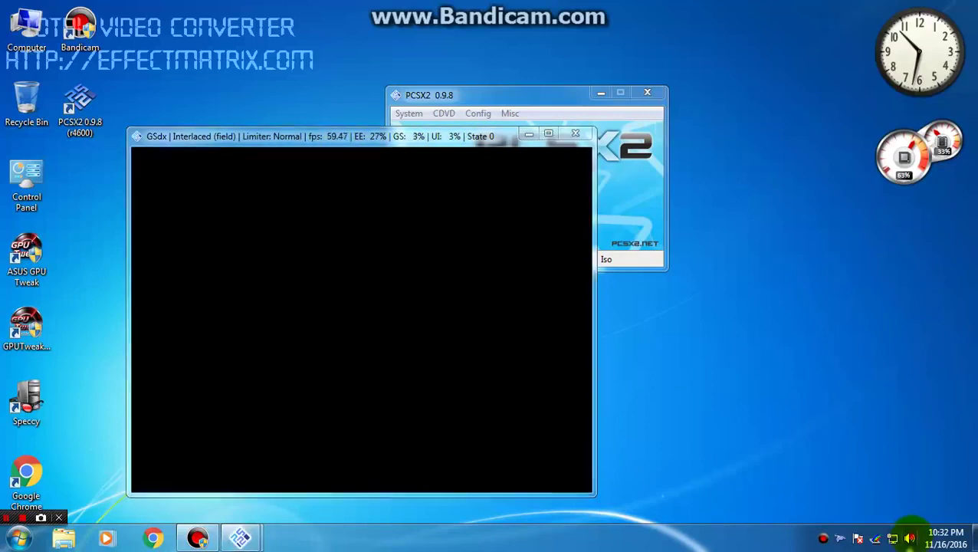
drag(909, 354, 909, 421)
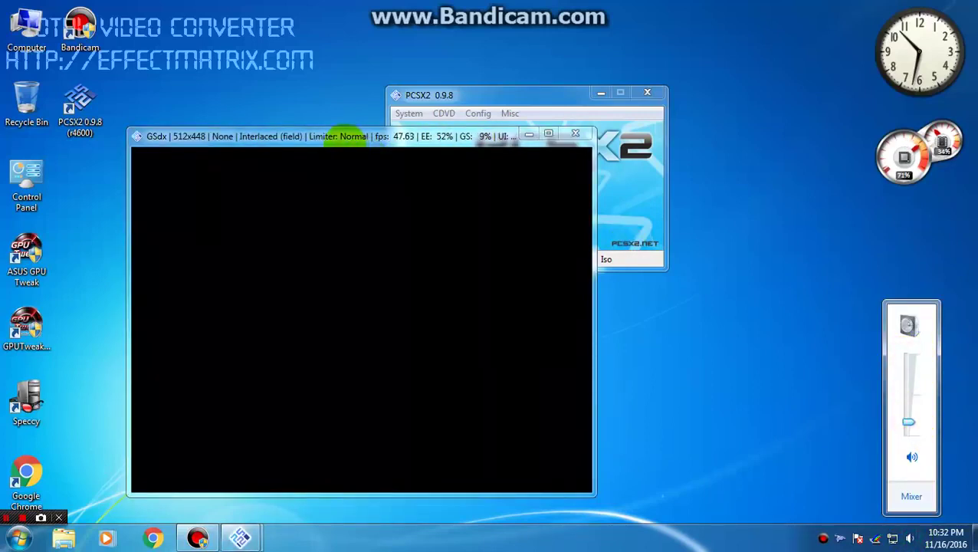
Arrange the game window and the PCSX2 window side by side on the desktop so neither covers the other.
drag(378, 136, 700, 115)
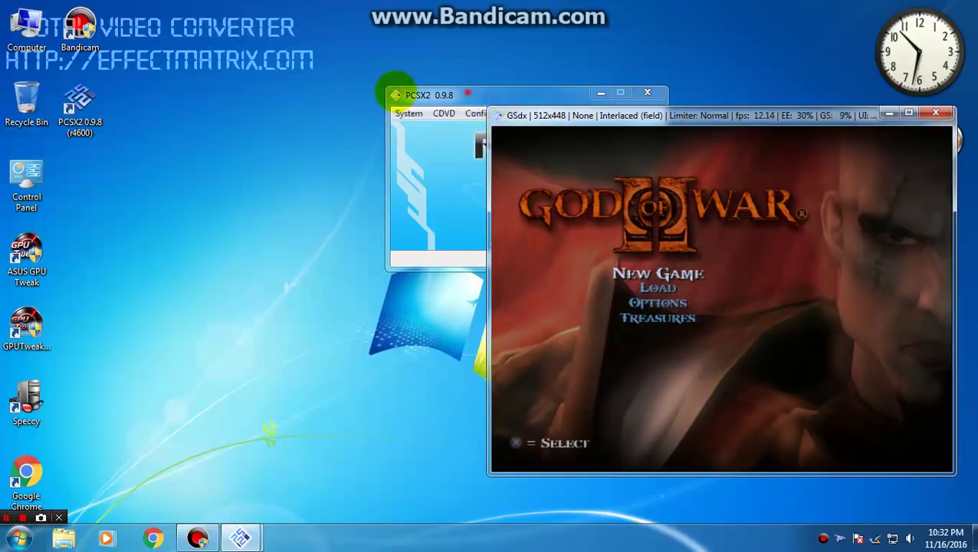
drag(396, 95, 177, 102)
drag(186, 122, 184, 123)
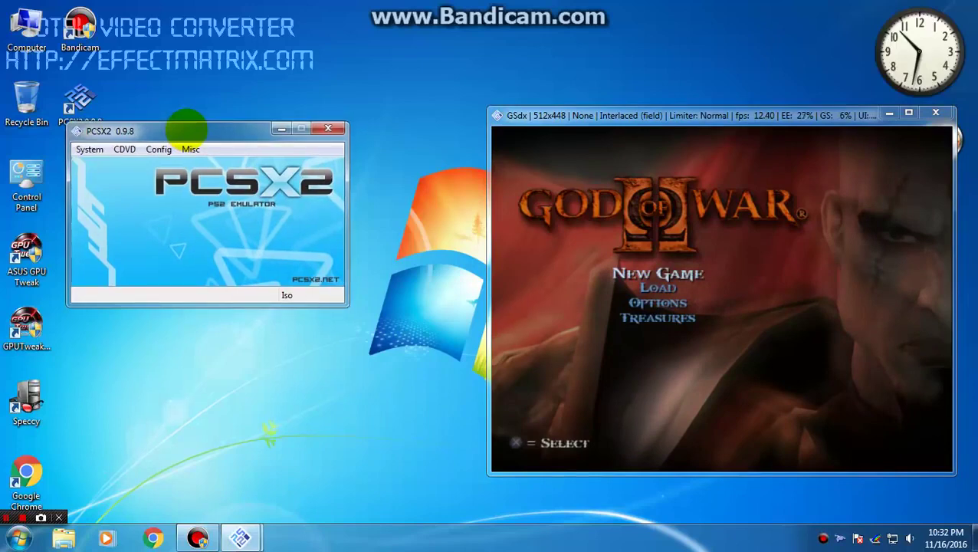
Set the GSdx video plugin to render at the original PS2 Native resolution.
click(159, 149)
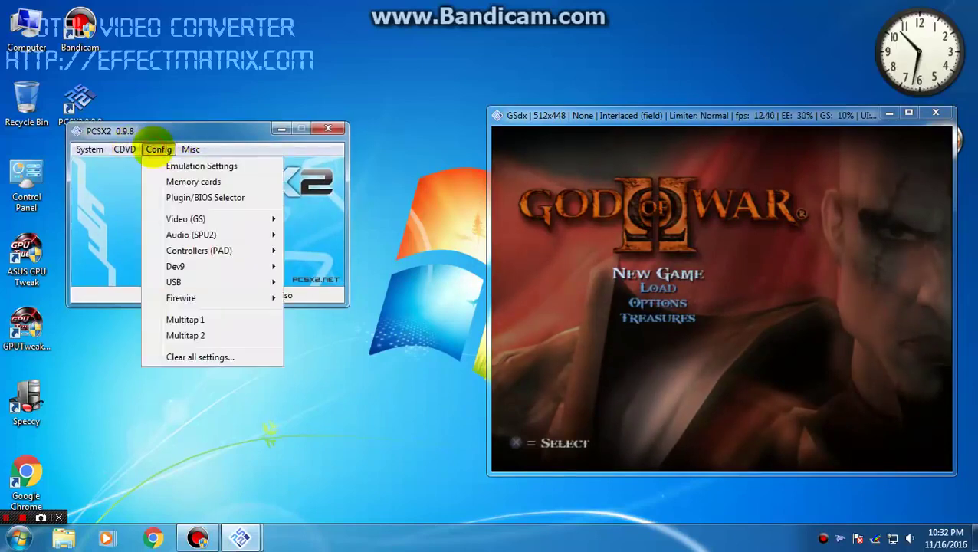
mouse_move(175, 223)
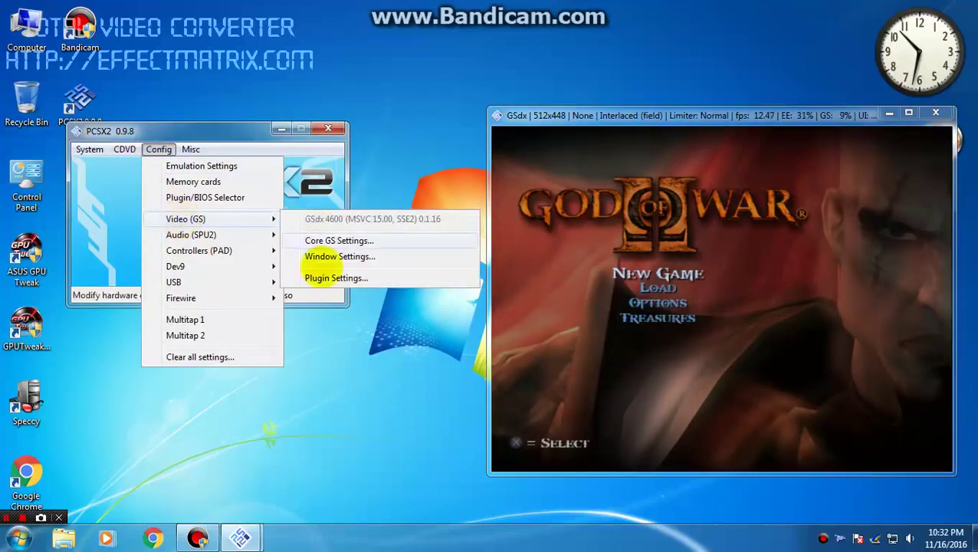
click(324, 278)
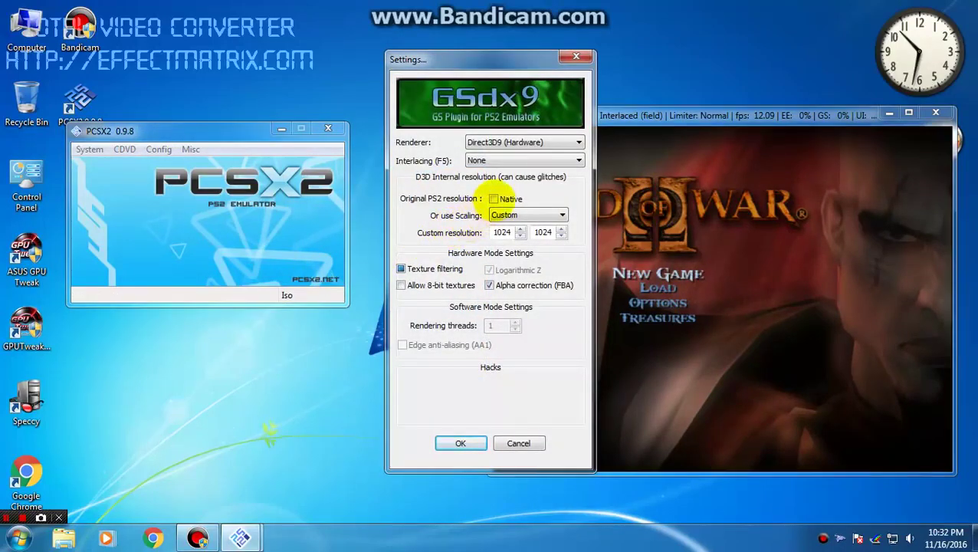
click(493, 199)
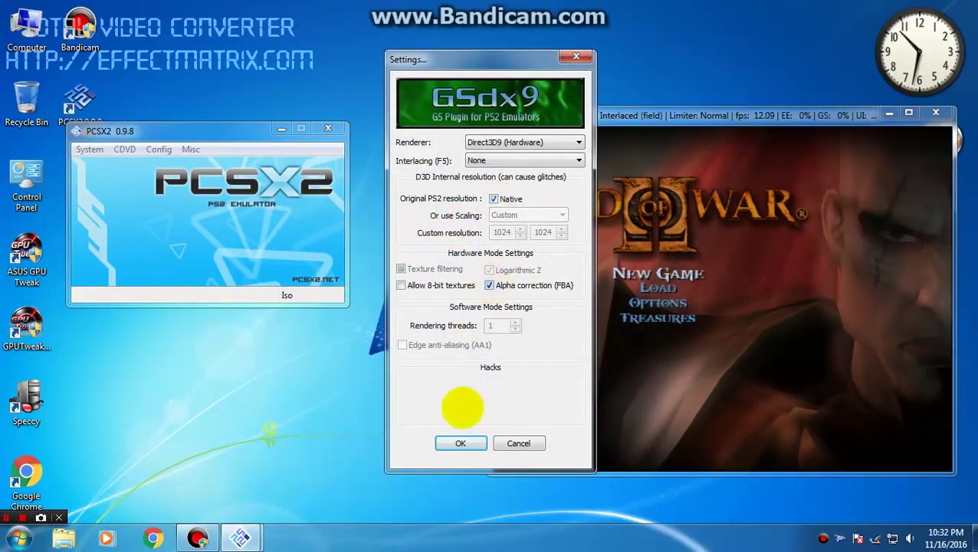
click(460, 443)
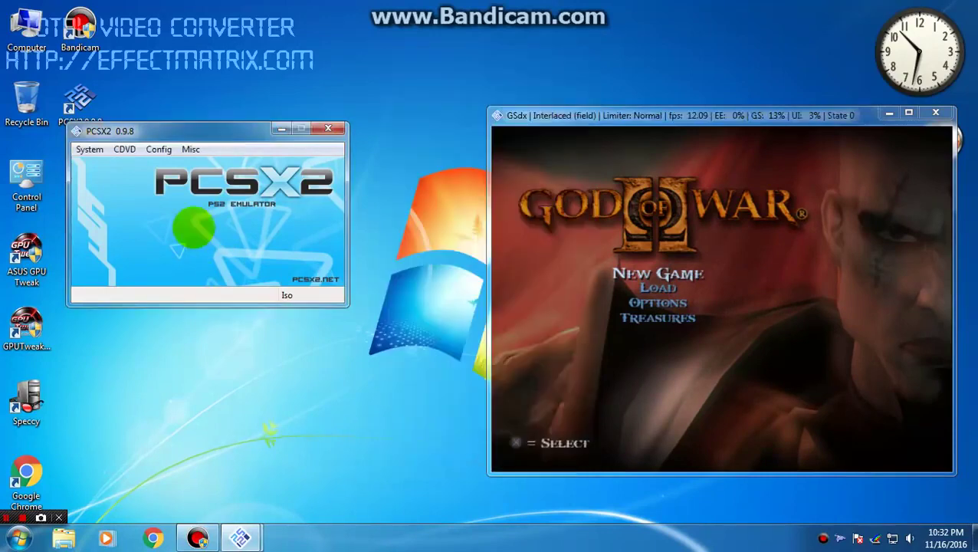
Enable Constant skipping with 0 Frames to Draw in the GS emulation settings, and apply the change.
click(159, 149)
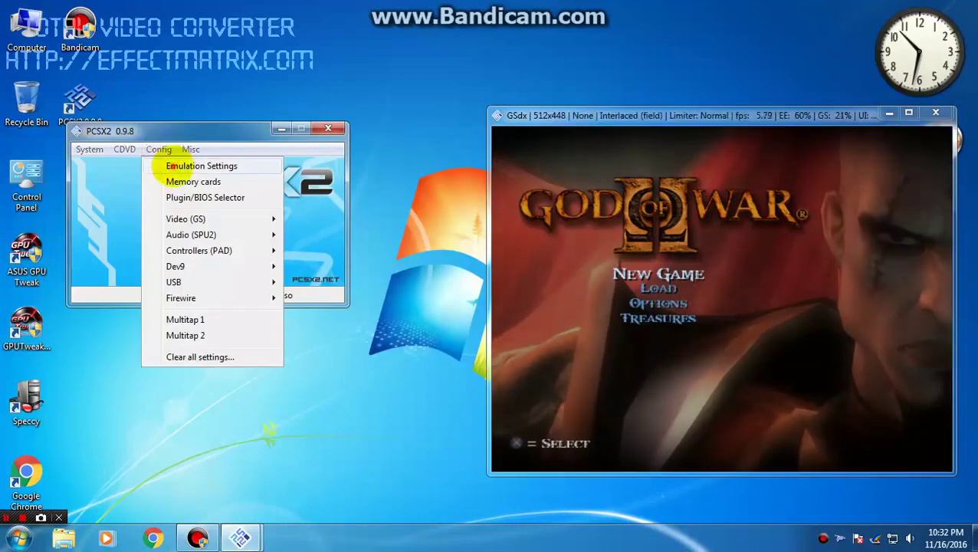
click(192, 166)
click(447, 93)
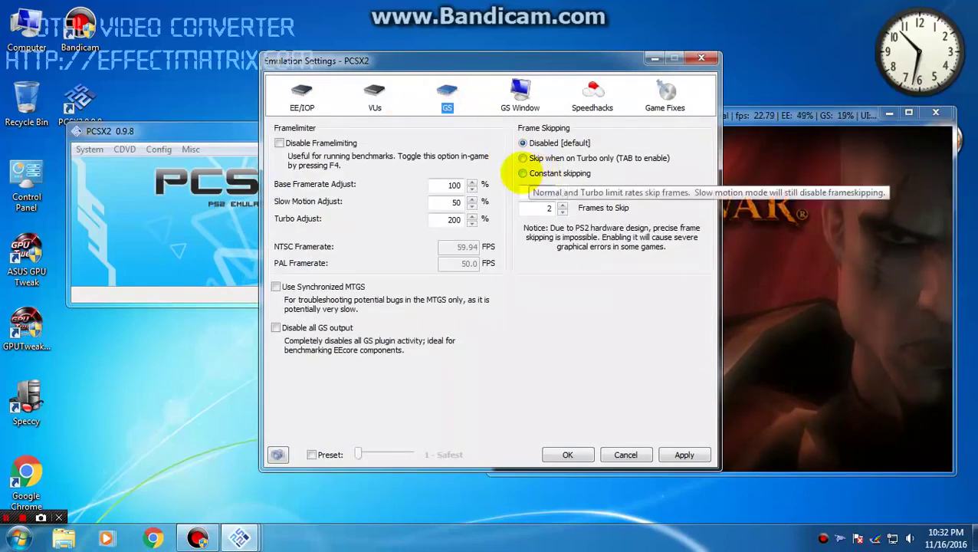
click(522, 173)
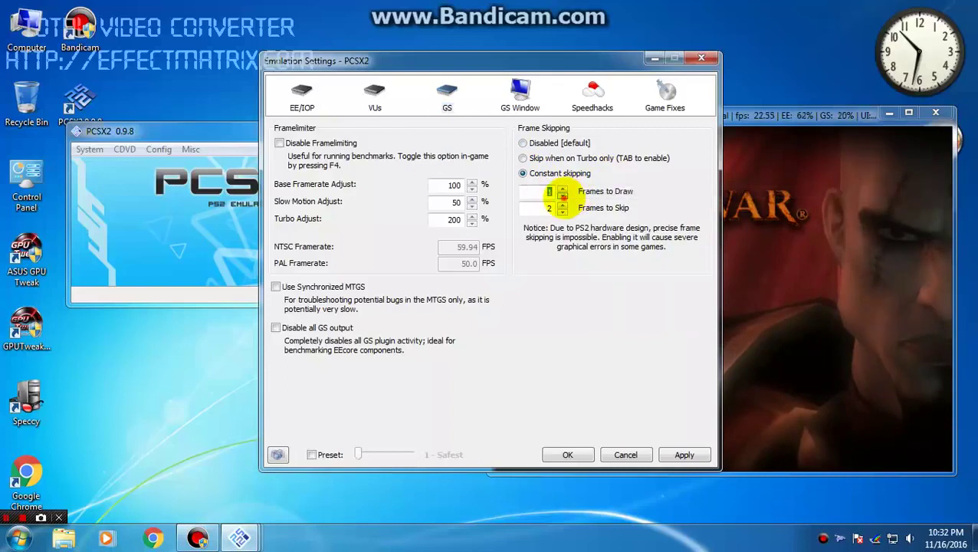
click(562, 196)
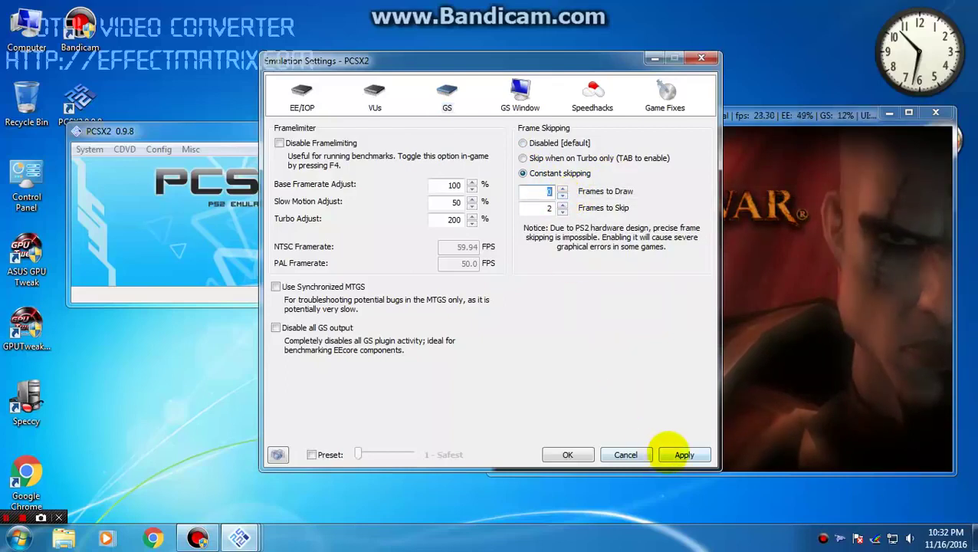
click(669, 454)
click(567, 454)
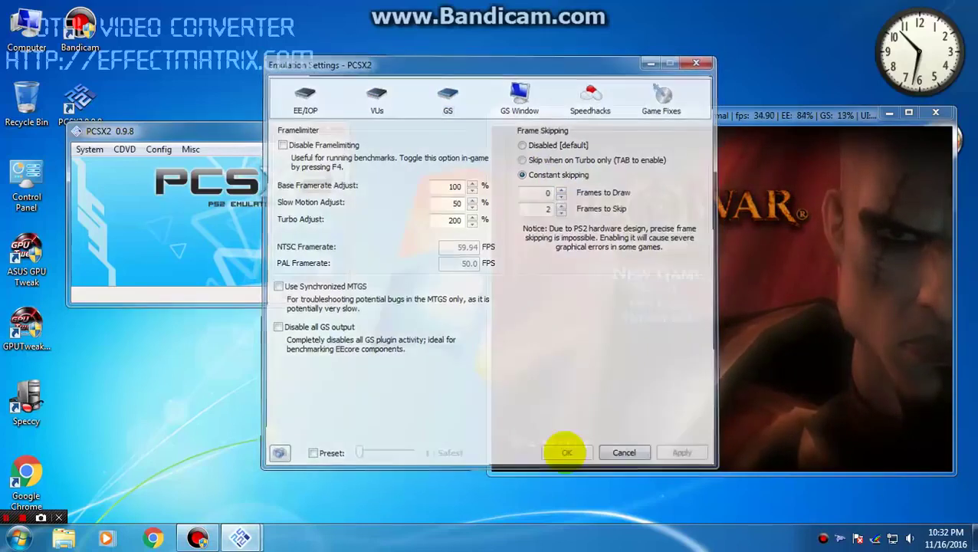
Check the God of War II main menu in full screen, and close the game window.
double_click(714, 290)
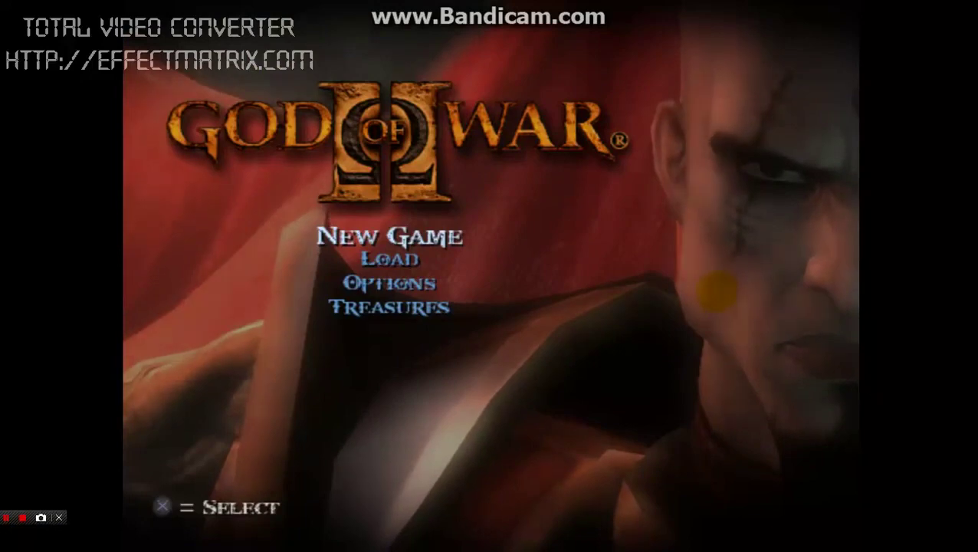
double_click(713, 291)
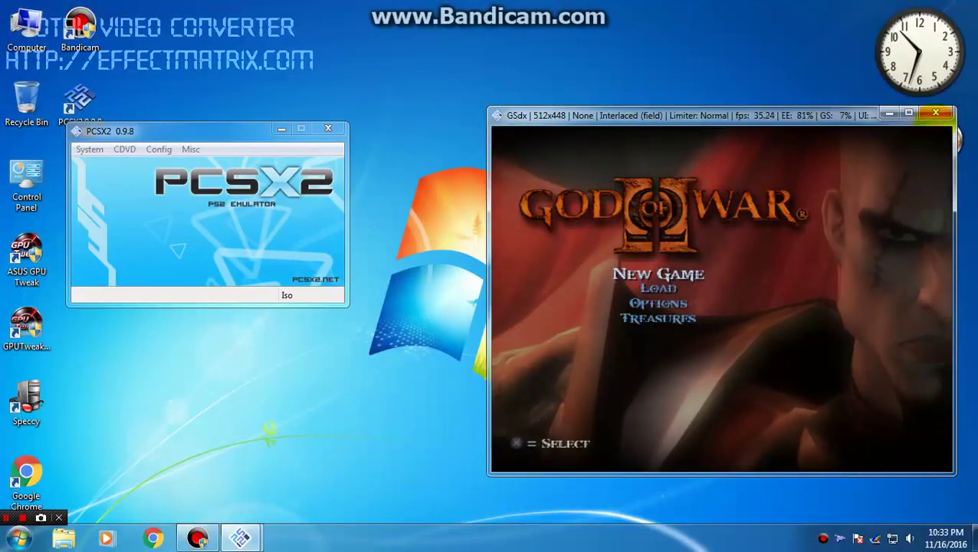
key(Escape)
Check the disc images listed in the Iso Selector, and close the emulator.
click(125, 149)
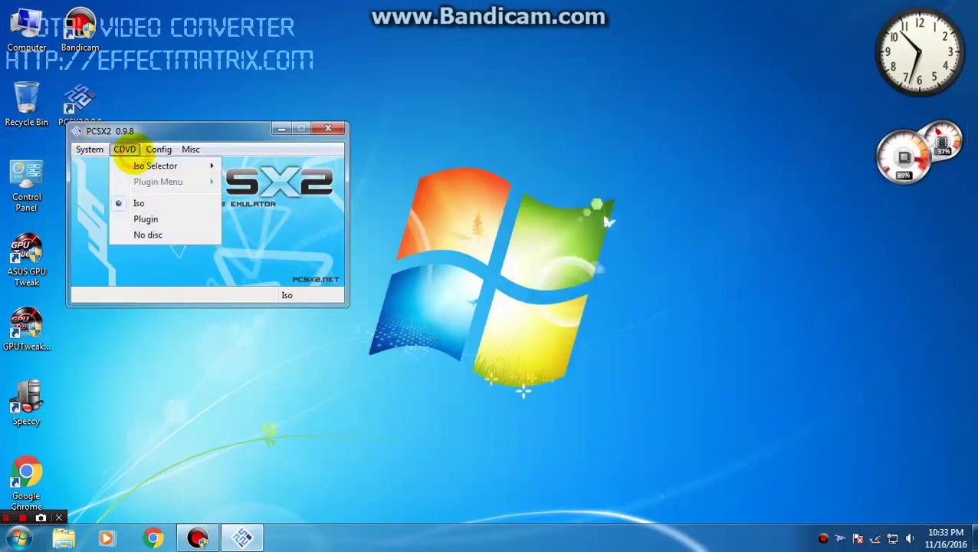
mouse_move(135, 166)
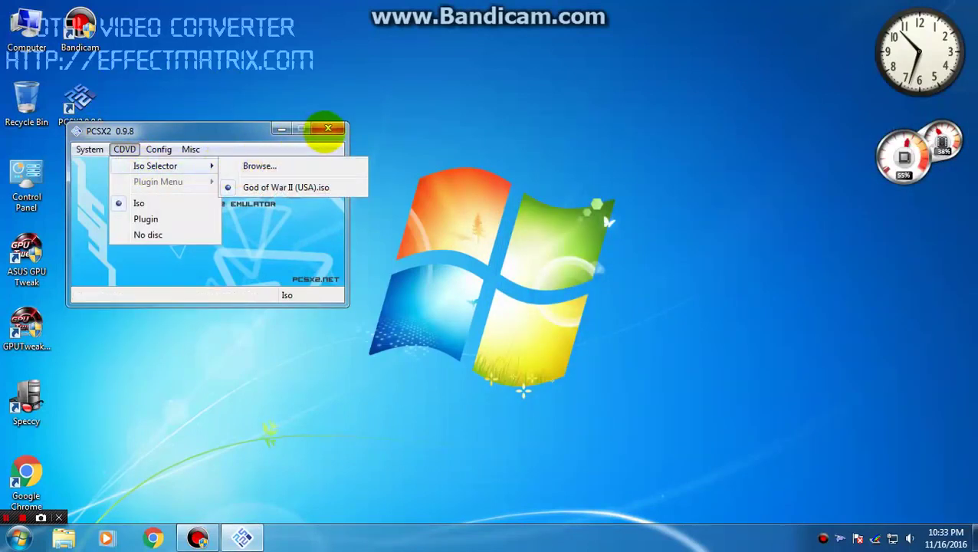
click(328, 128)
right_click(532, 215)
click(567, 279)
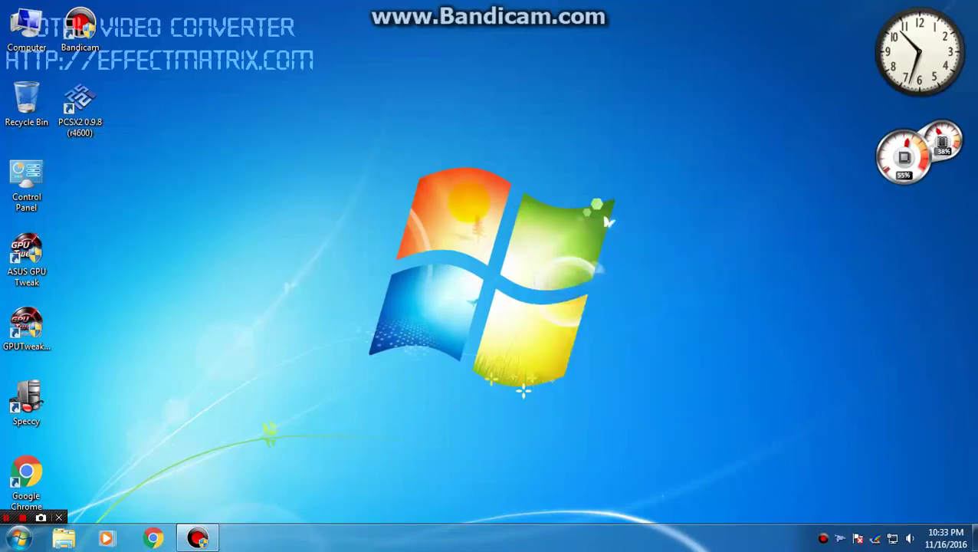
right_click(468, 201)
click(508, 261)
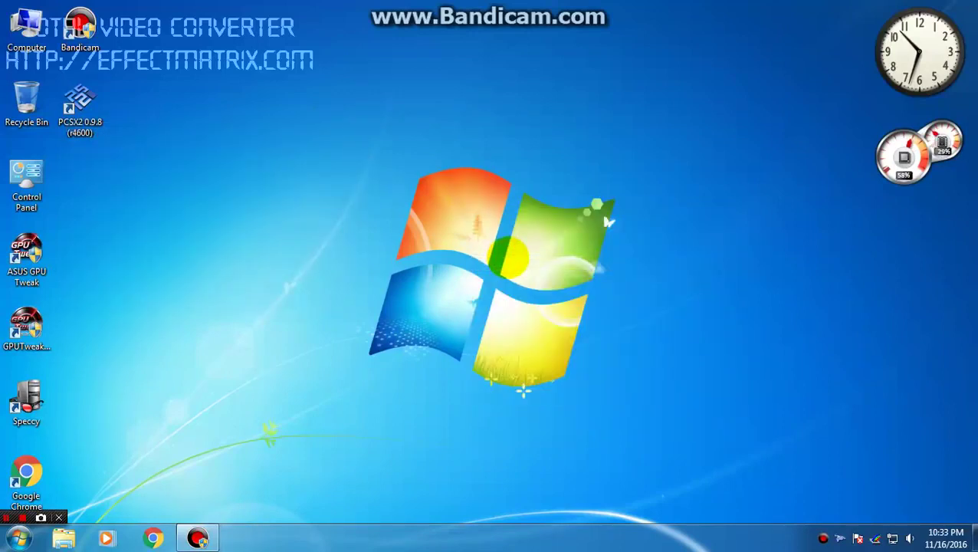